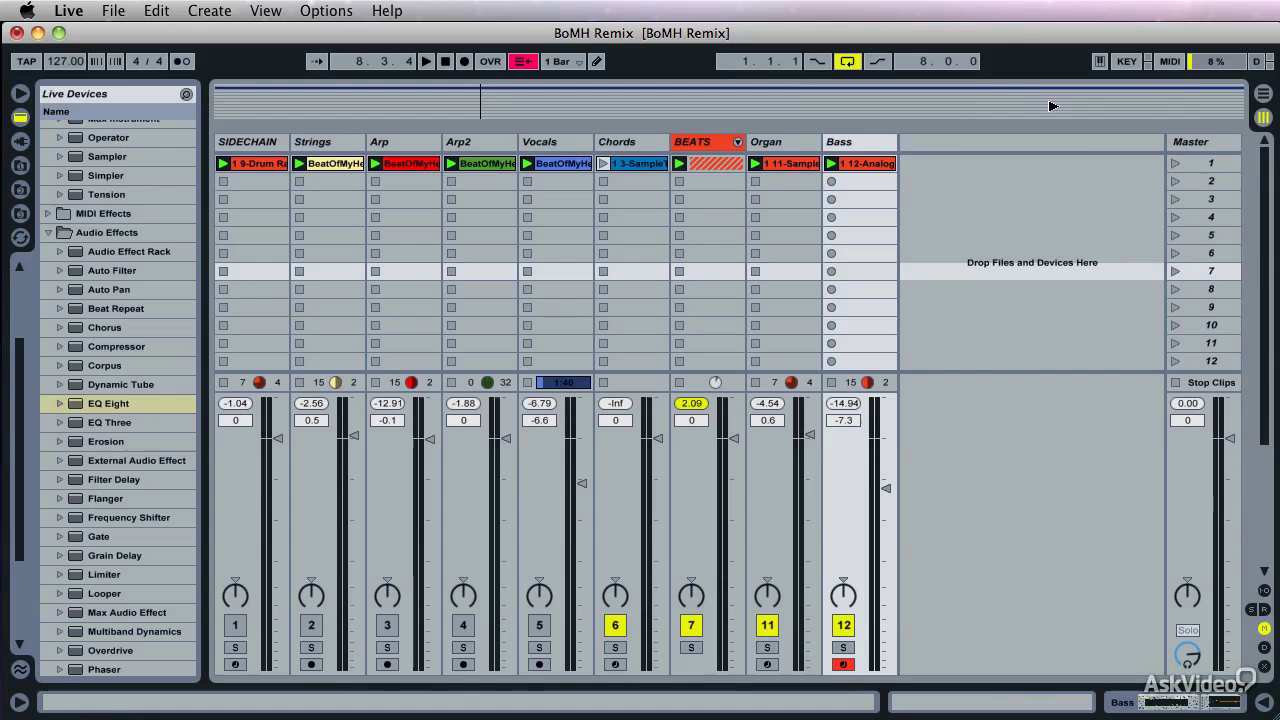
# - Delete the BeatOfMyHeart_Vox clip from the Strings track in the Arrangement, and hide the device details and the browser
pyautogui.click(1077, 171)
pyautogui.press('Tab')
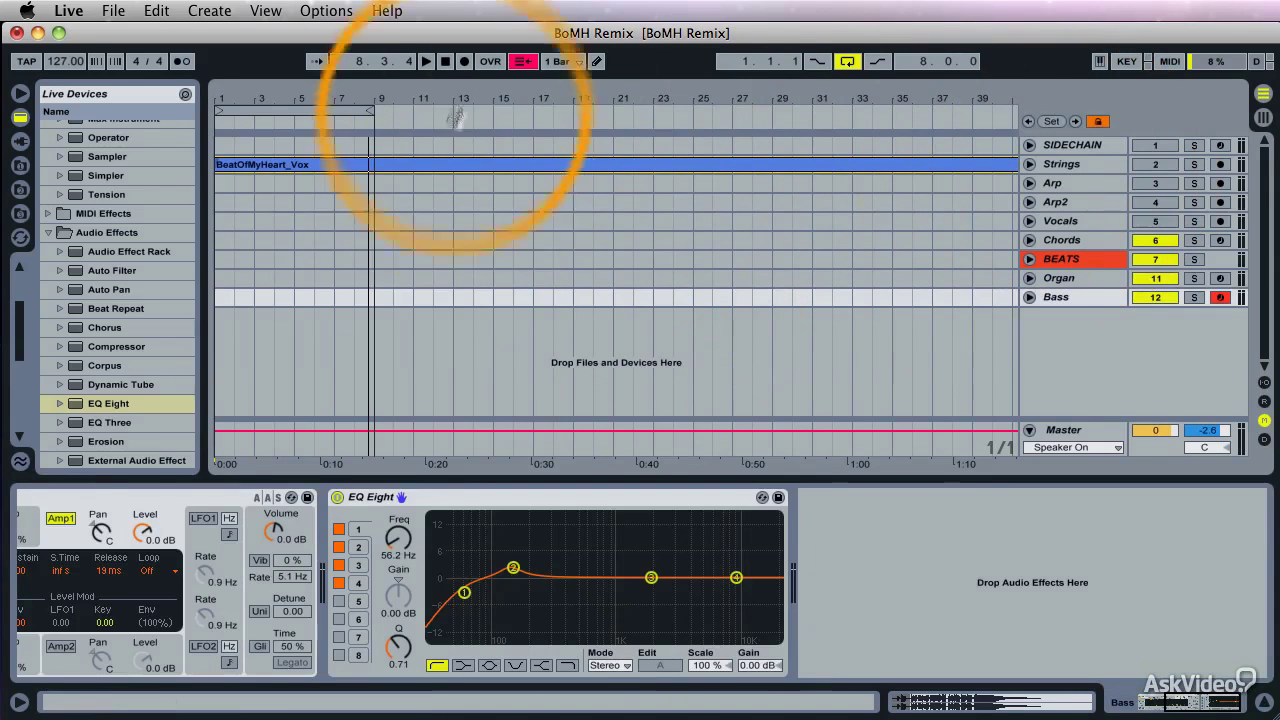
pyautogui.click(471, 165)
pyautogui.press('Delete')
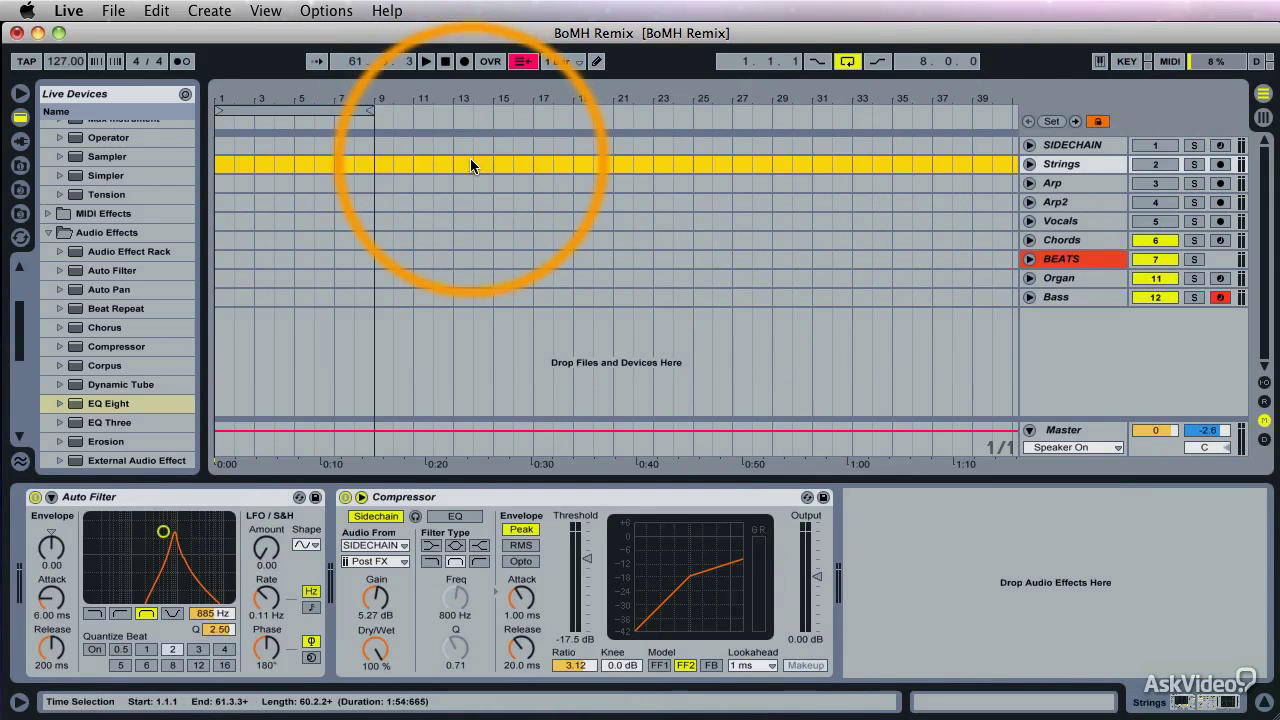
pyautogui.doubleClick(739, 482)
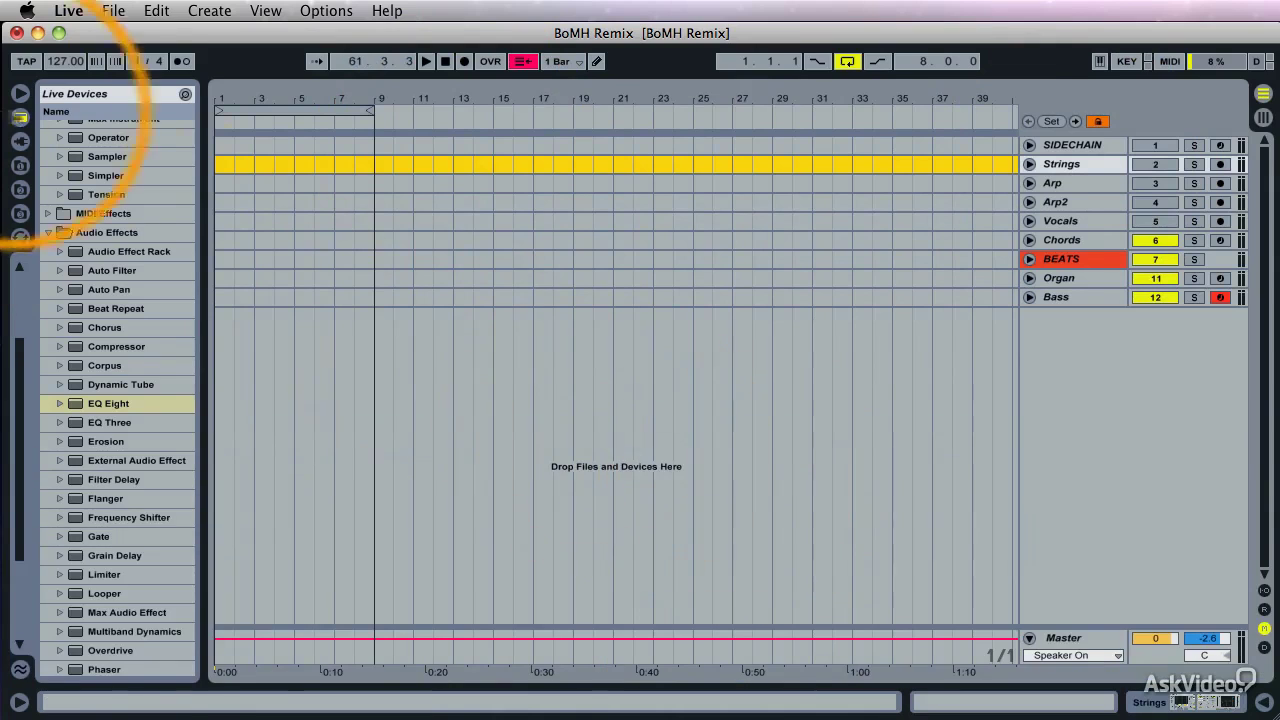
pyautogui.click(20, 93)
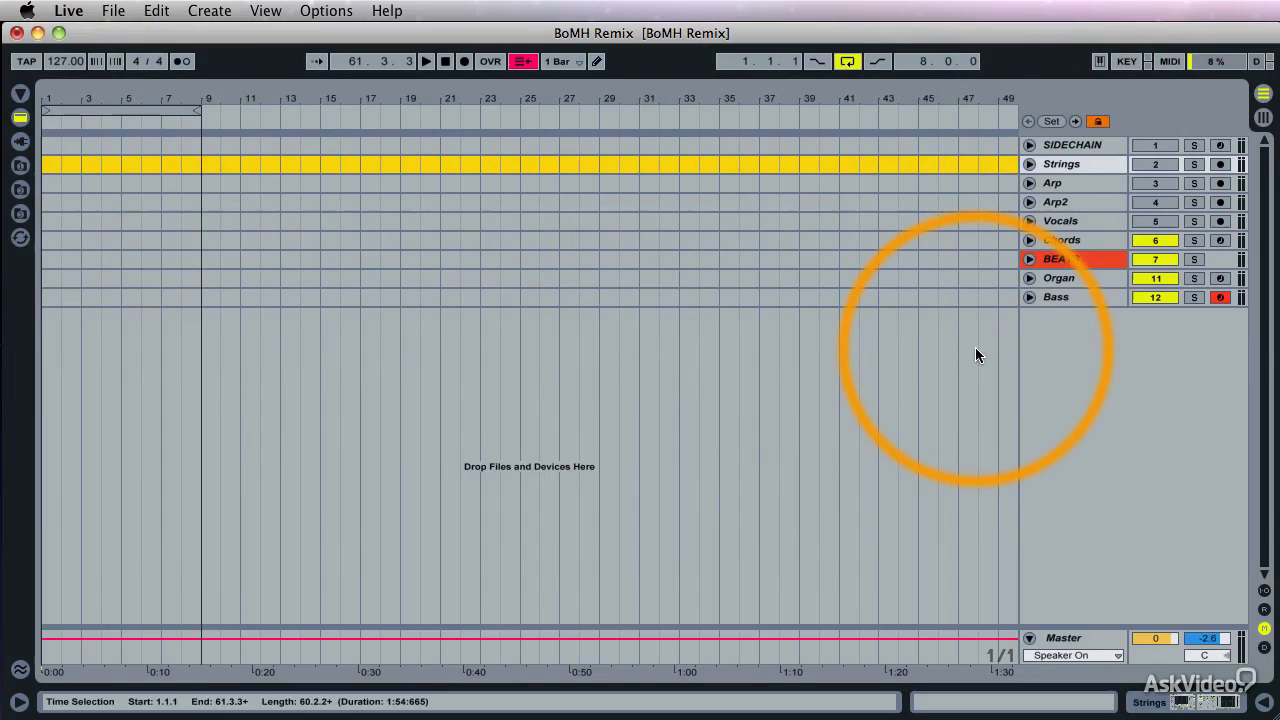
# - Record the Session clips into the Arrangement from bar 1 to about bar 5
pyautogui.press('Tab')
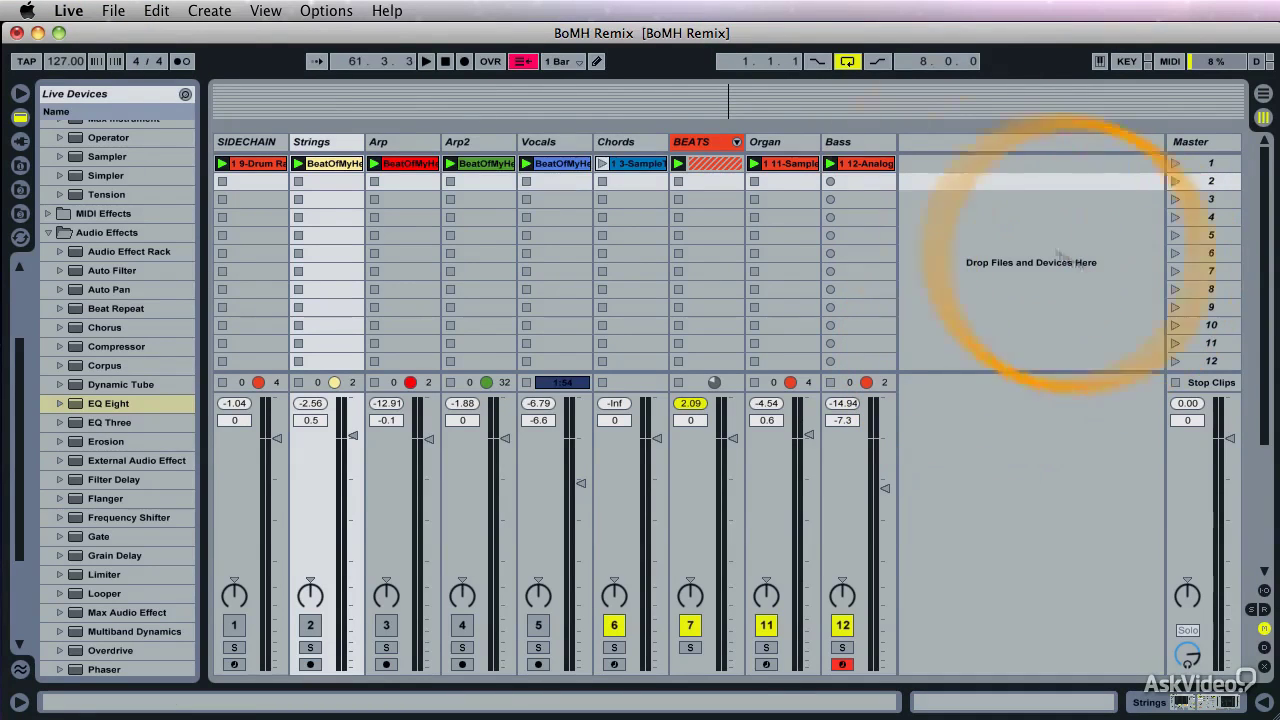
pyautogui.click(446, 62)
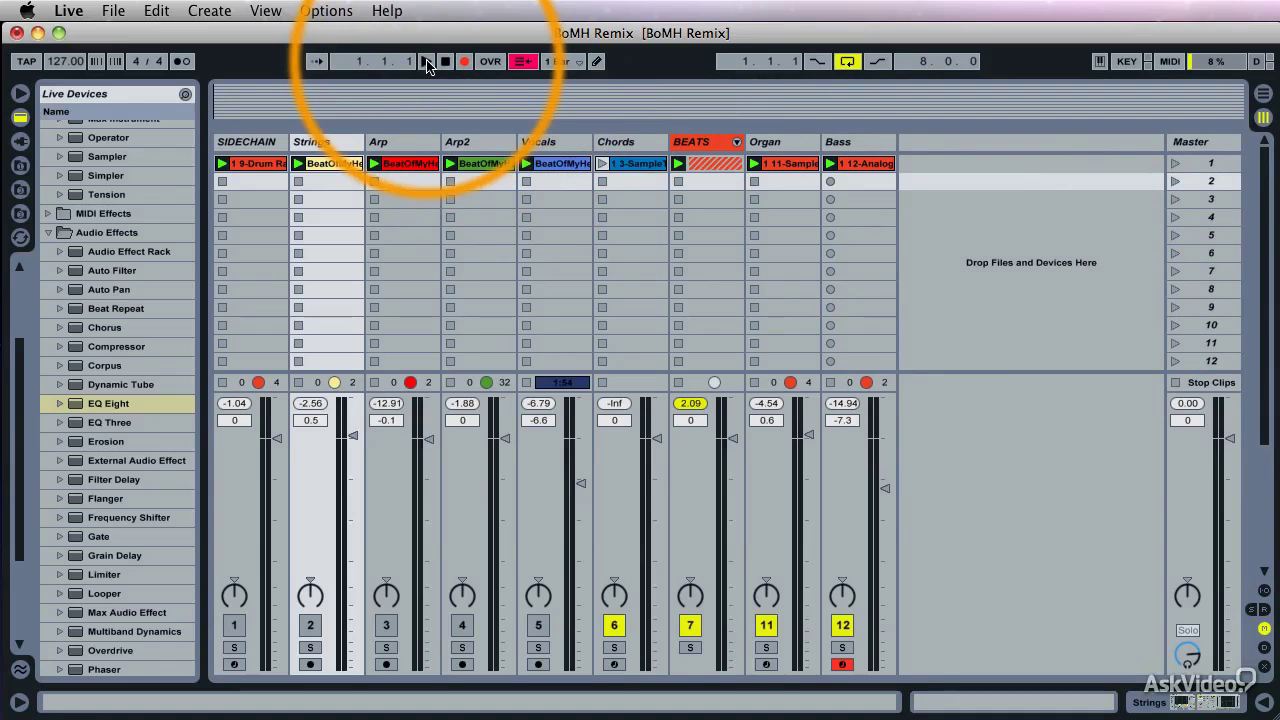
pyautogui.click(426, 62)
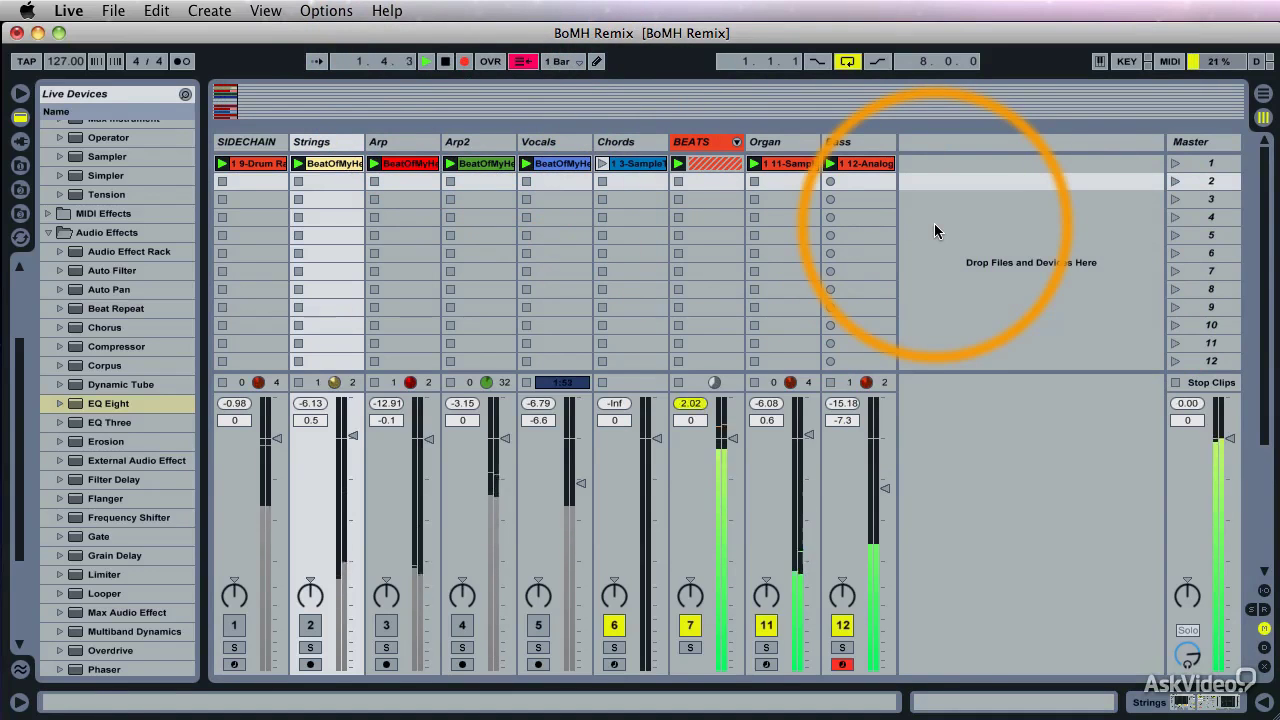
pyautogui.press('Tab')
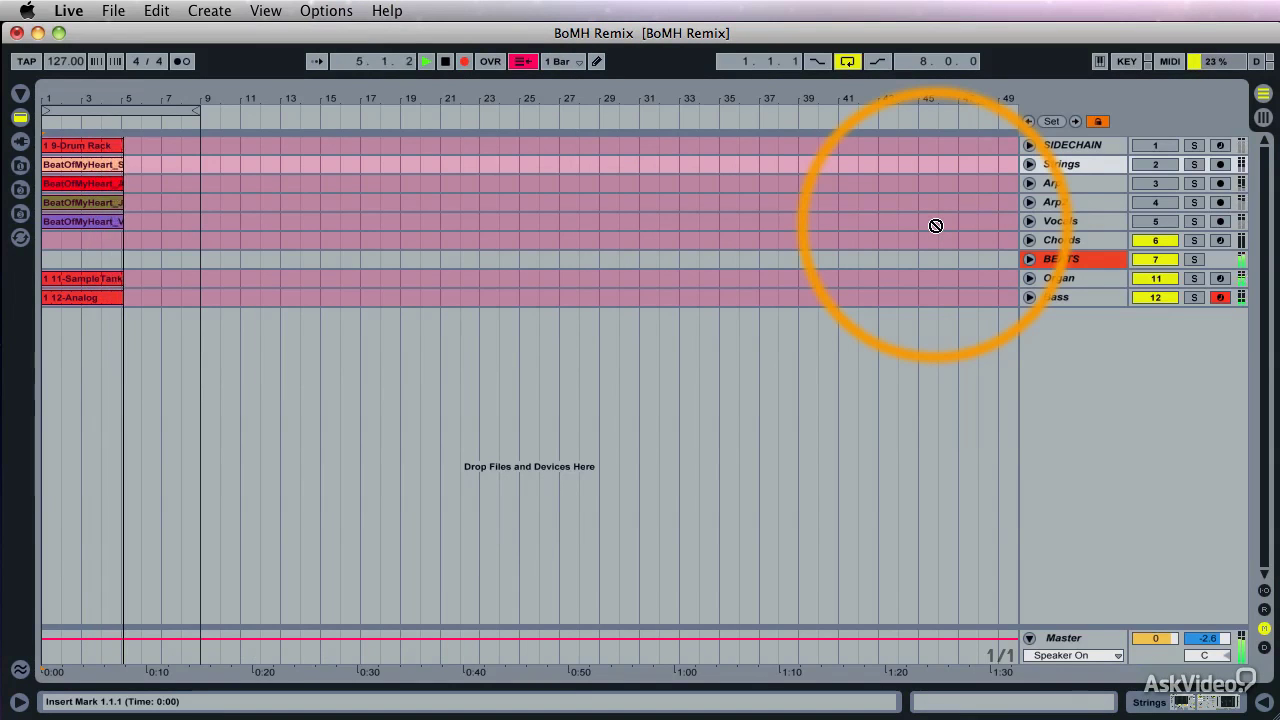
pyautogui.press('space')
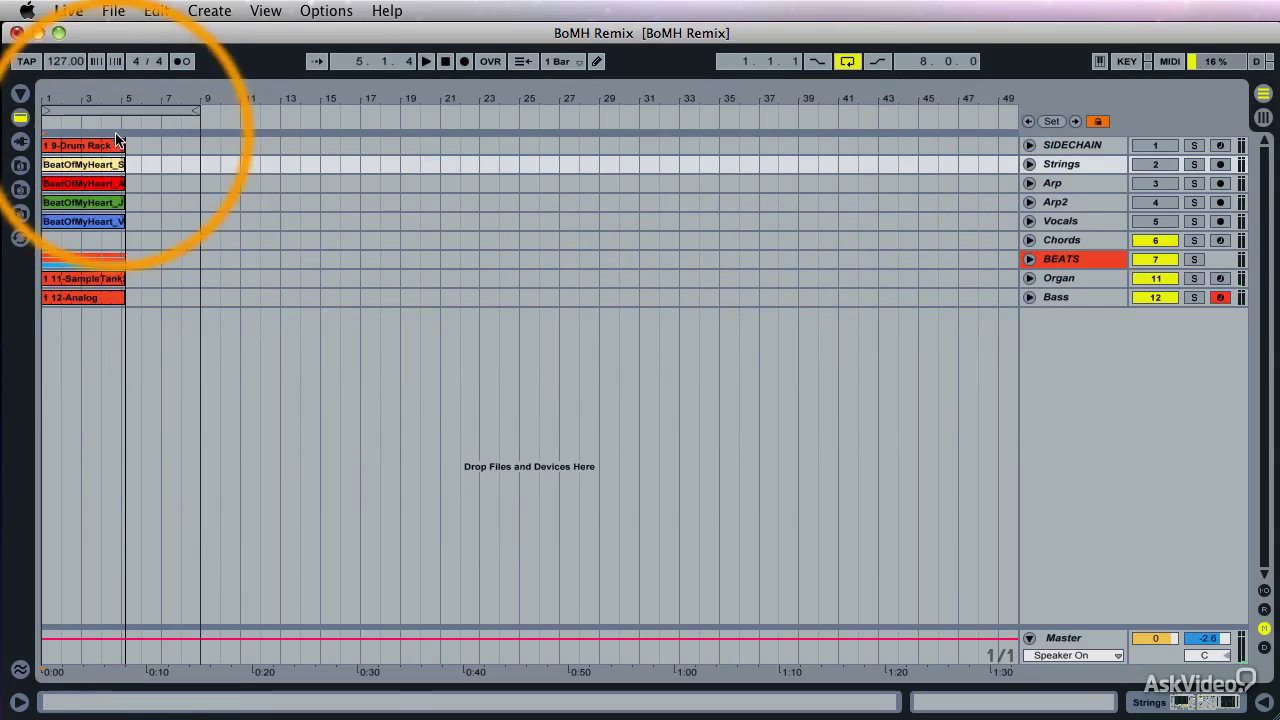
# - Extend the recorded clips on all tracks outside the BEATS group to about bar 44
pyautogui.moveTo(181, 378); pyautogui.dragTo(912, 120)
pyautogui.click(341, 297)
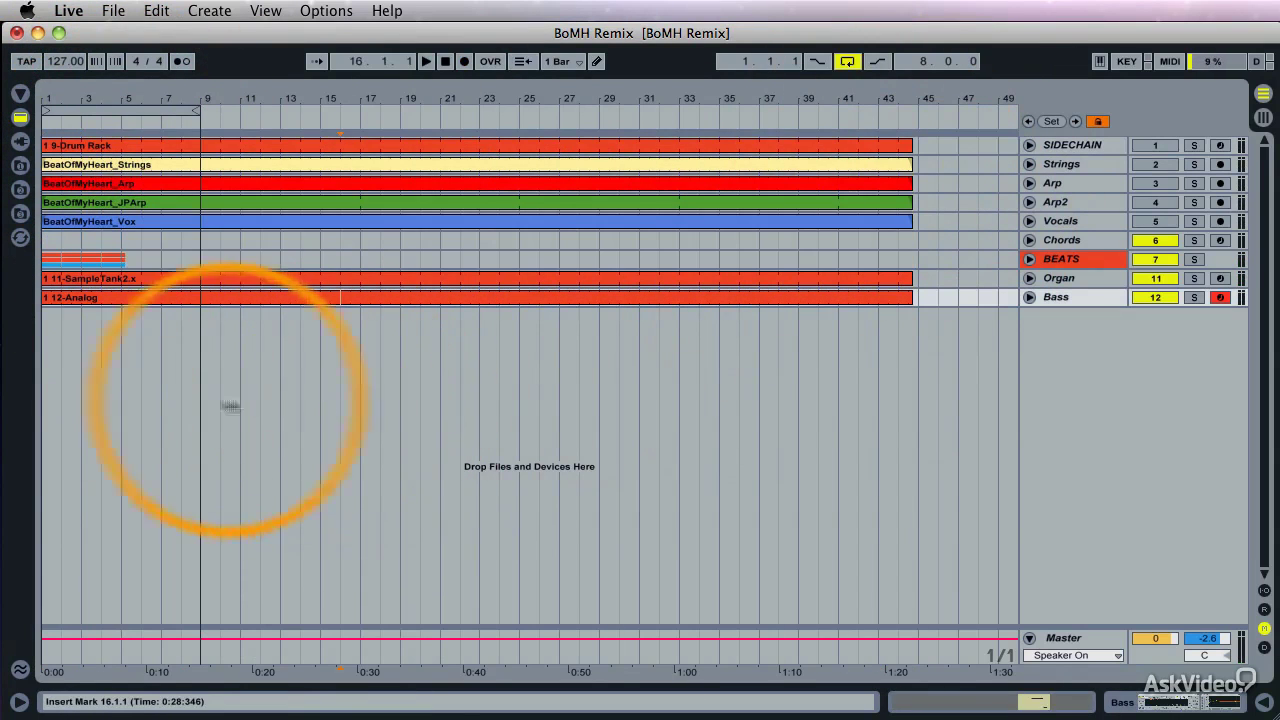
pyautogui.moveTo(261, 91)
pyautogui.mouseDown()
pyautogui.moveTo(250, 91)
pyautogui.moveTo(270, 97)
pyautogui.moveTo(270, 175)
pyautogui.moveTo(258, 87)
pyautogui.moveTo(248, 90)
pyautogui.mouseUp()
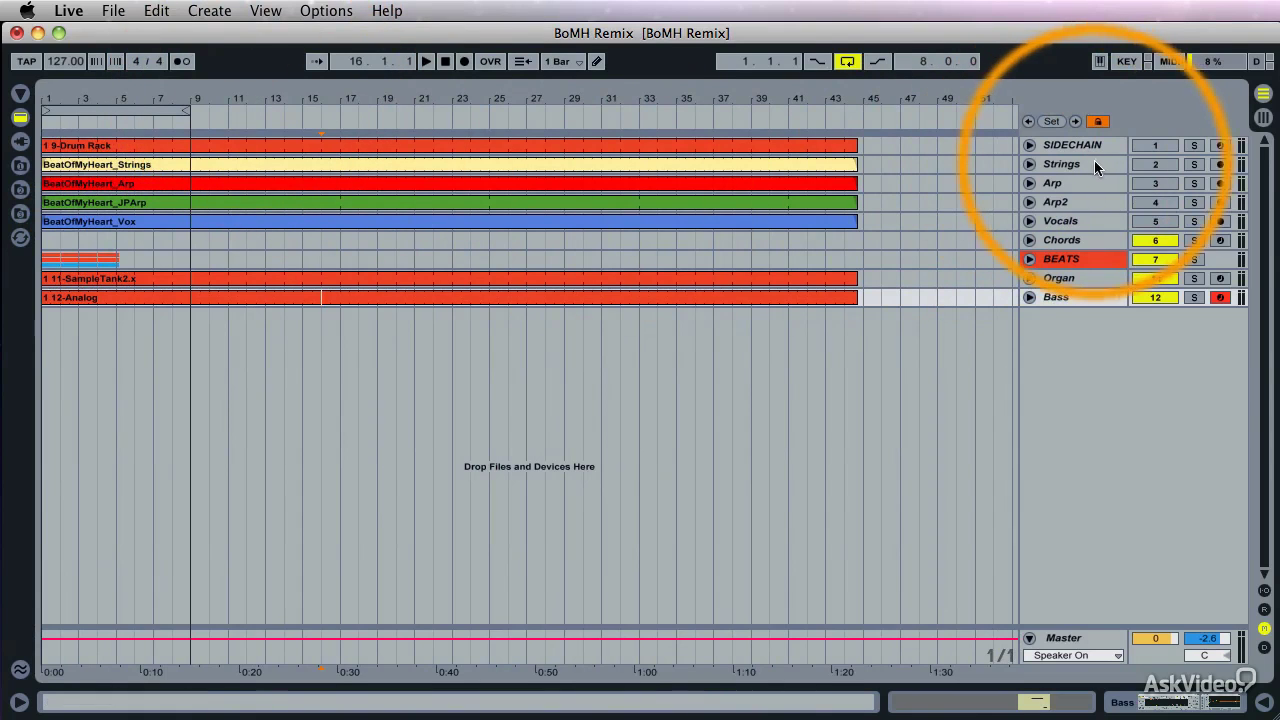
# - Undo the clip extension and the Arrangement recording
pyautogui.click(1096, 223)
pyautogui.click(1090, 278)
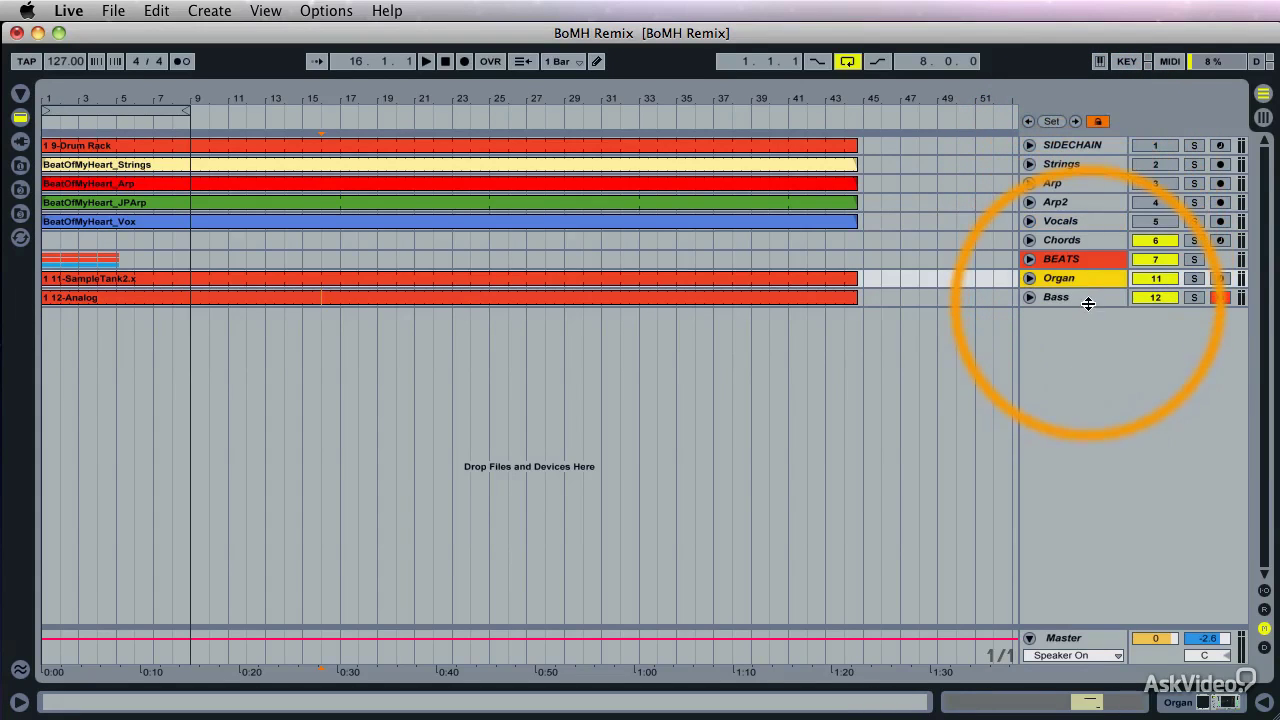
pyautogui.click(1087, 298)
pyautogui.click(1060, 183)
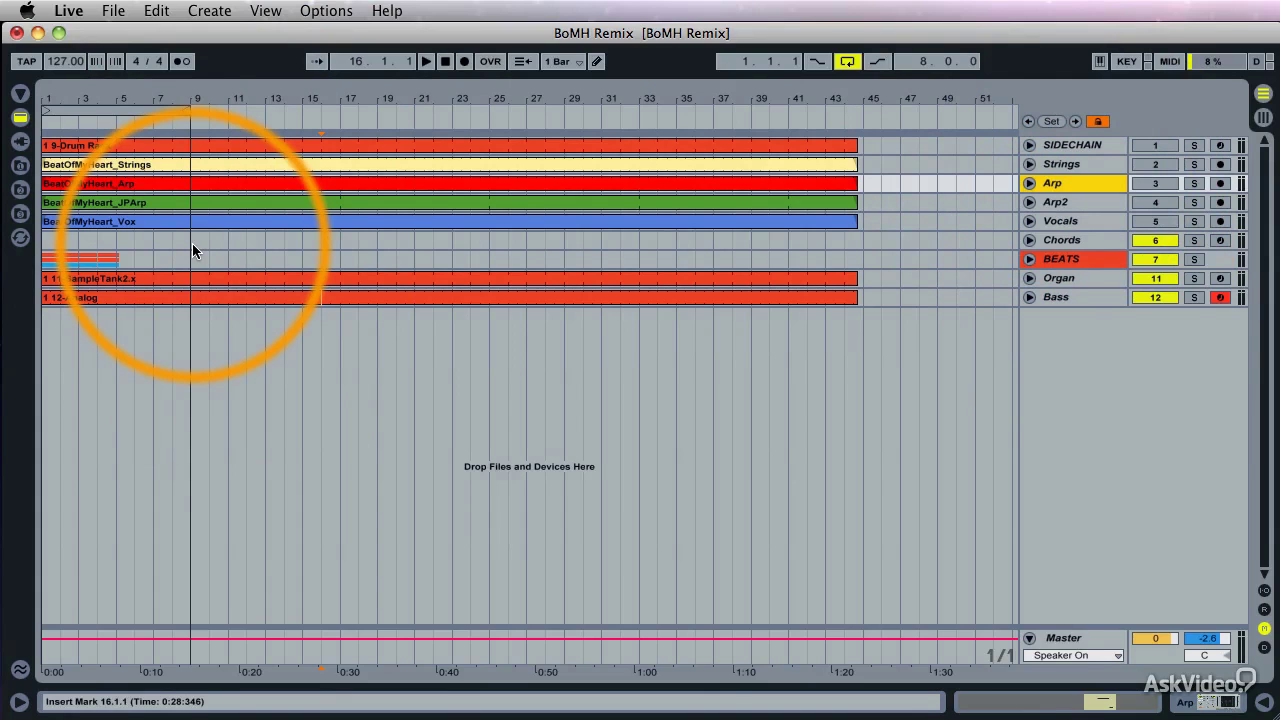
pyautogui.press('super+z')
pyautogui.press('super+z')
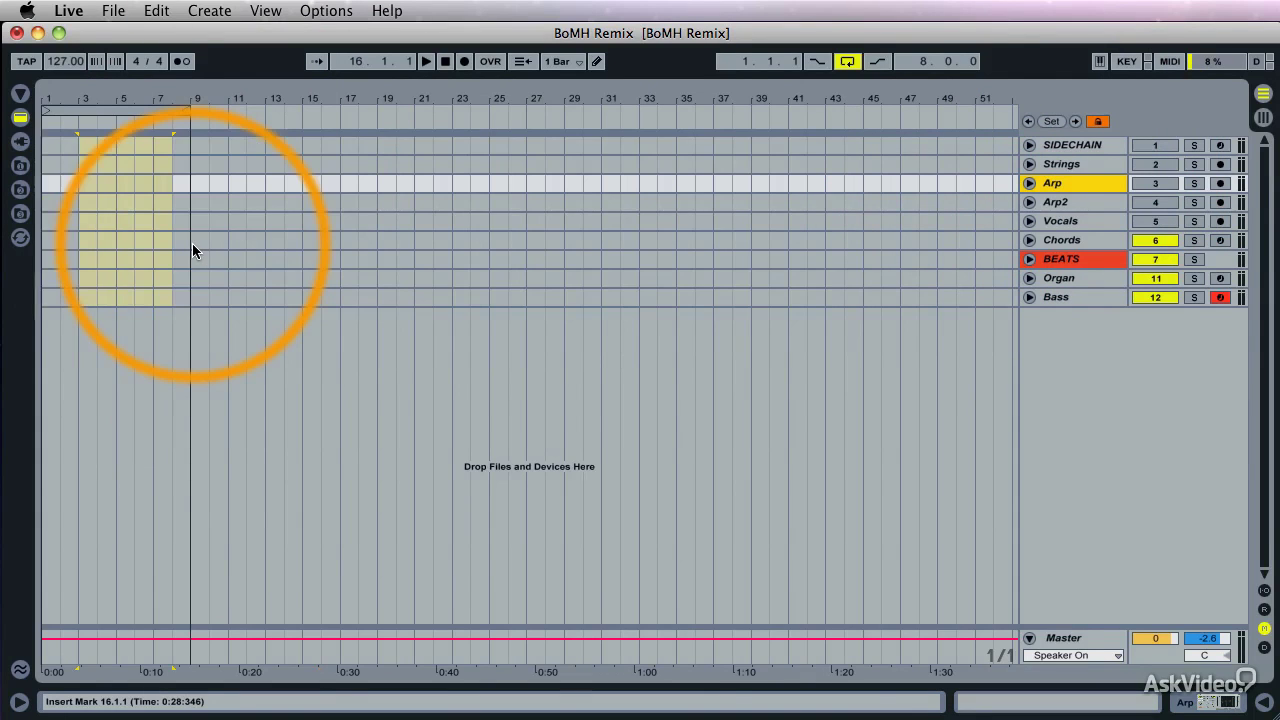
# - In the Session view, rename the Organ track's clip "Organ" and the Bass track's clip "Bass"
pyautogui.press('Tab')
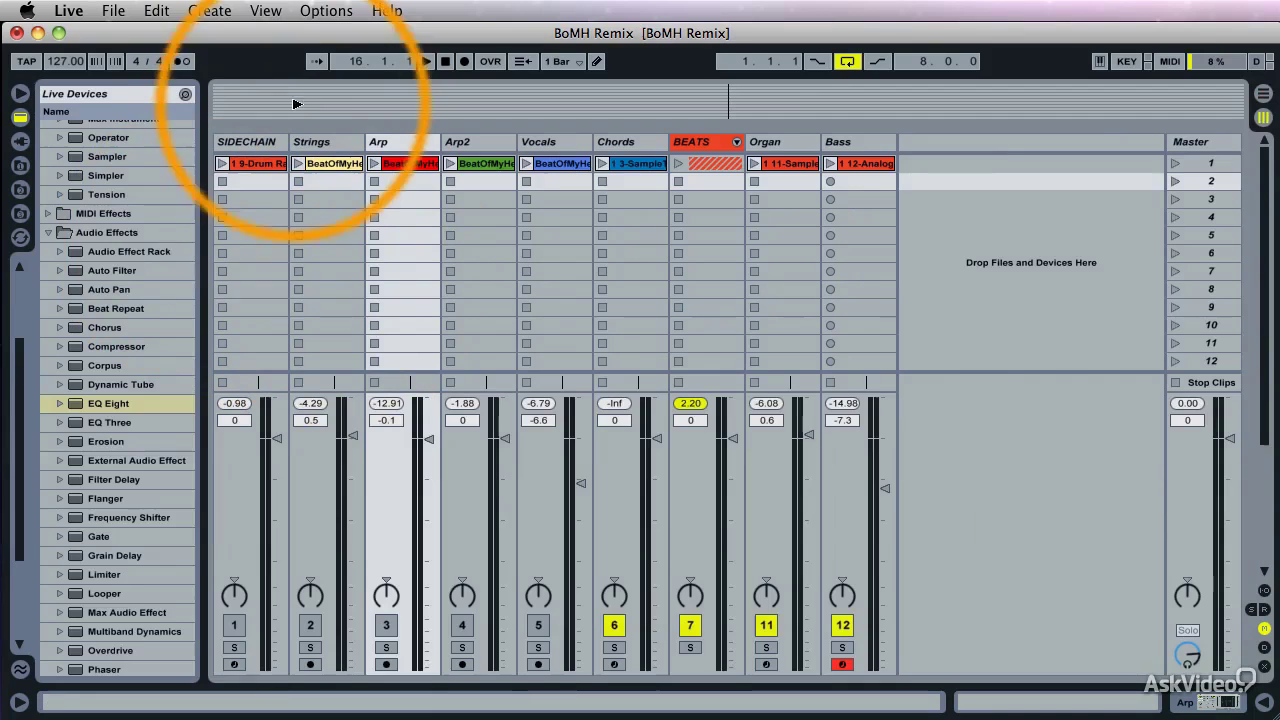
pyautogui.click(707, 164)
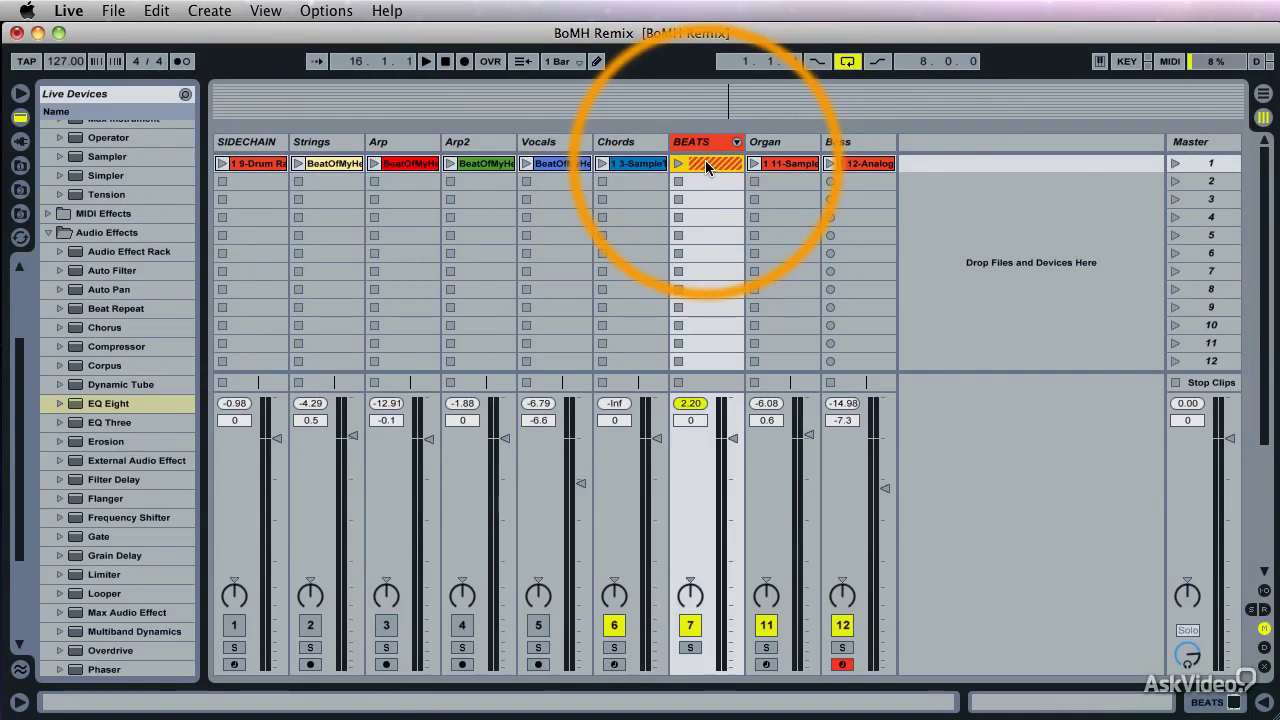
pyautogui.click(797, 168)
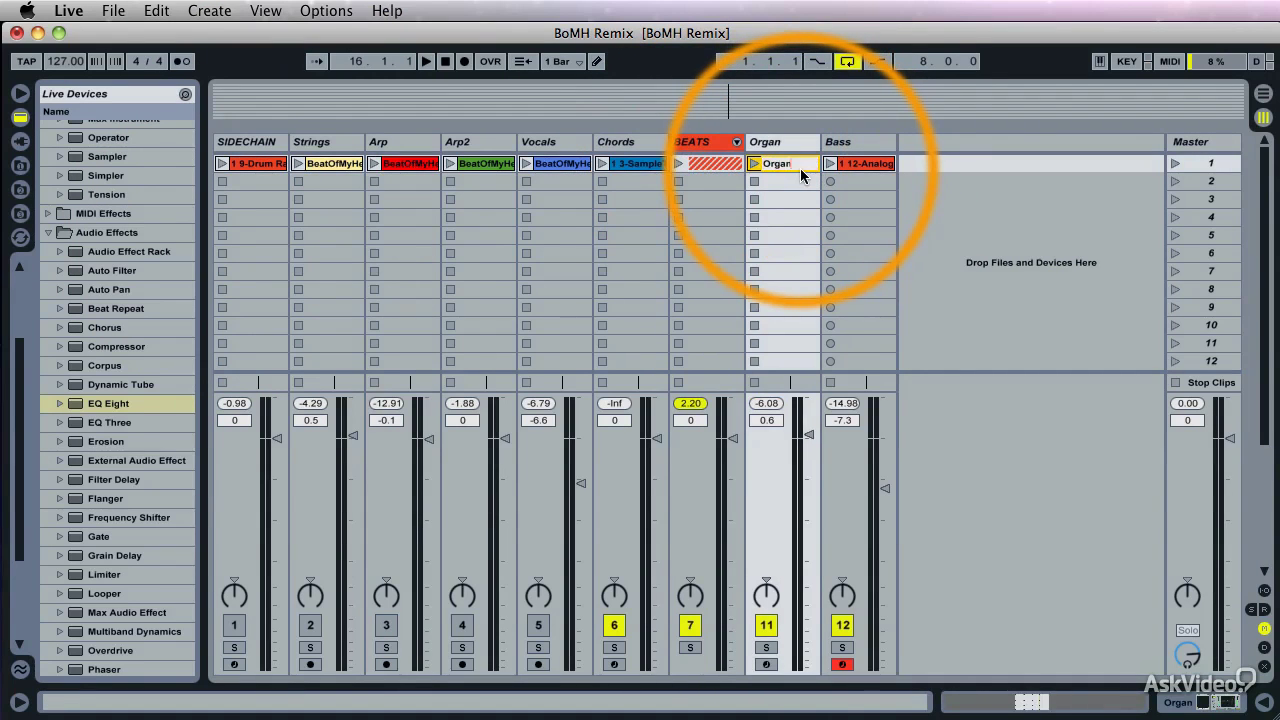
pyautogui.click(879, 167)
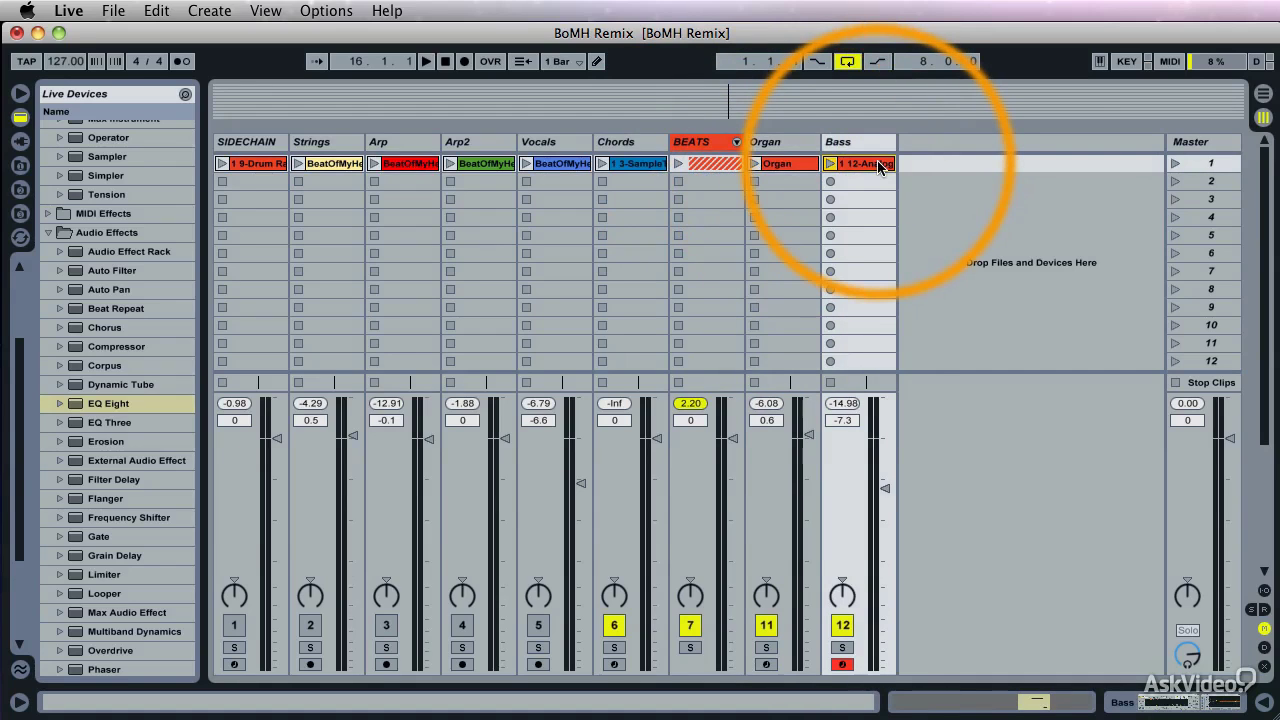
pyautogui.click(879, 167)
pyautogui.press('Return')
# - Rename the clips on the Chords, Vocals and Arp2 tracks "Chrods", "Vocals" and "Arp2"
pyautogui.click(639, 167)
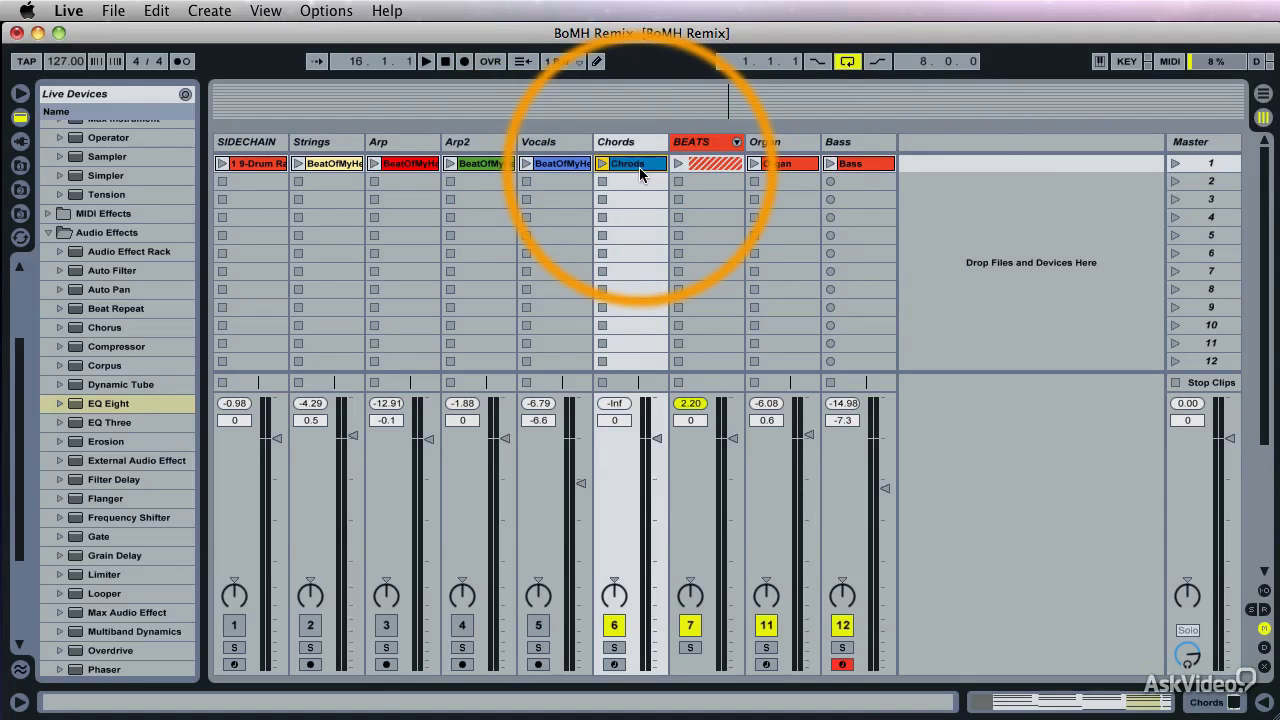
pyautogui.click(553, 167)
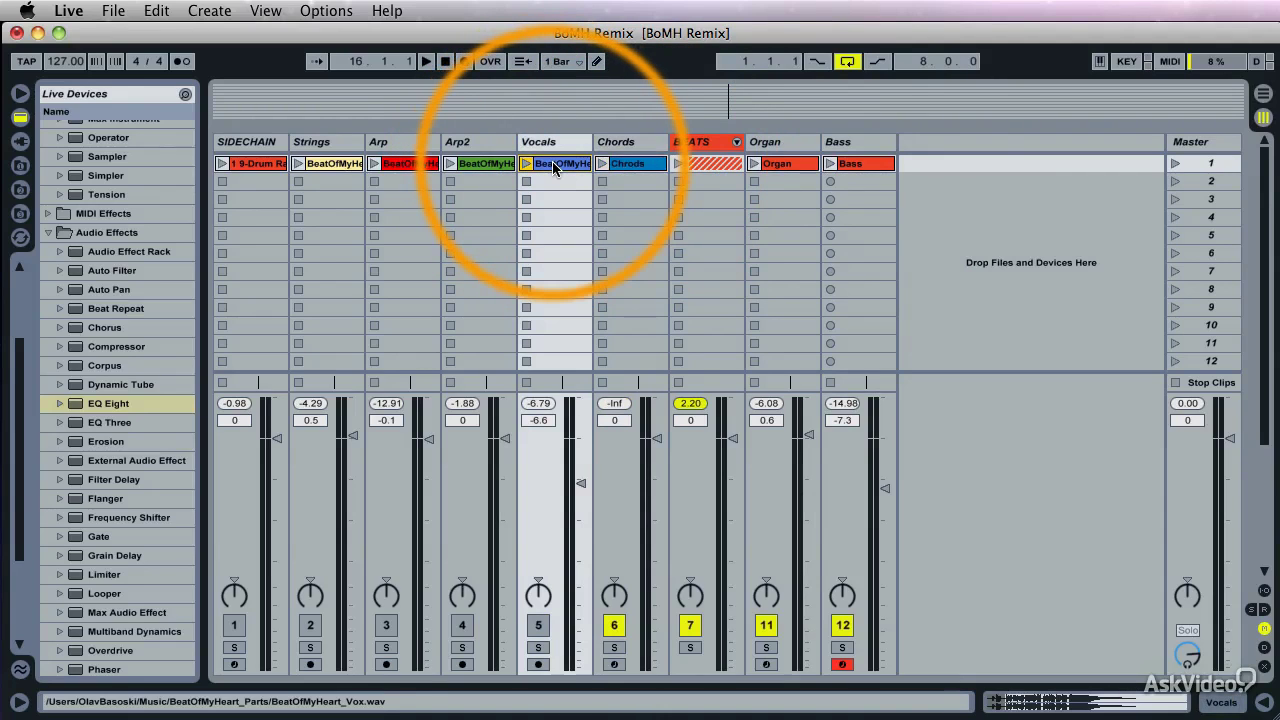
pyautogui.write('Vocals')
pyautogui.click(491, 162)
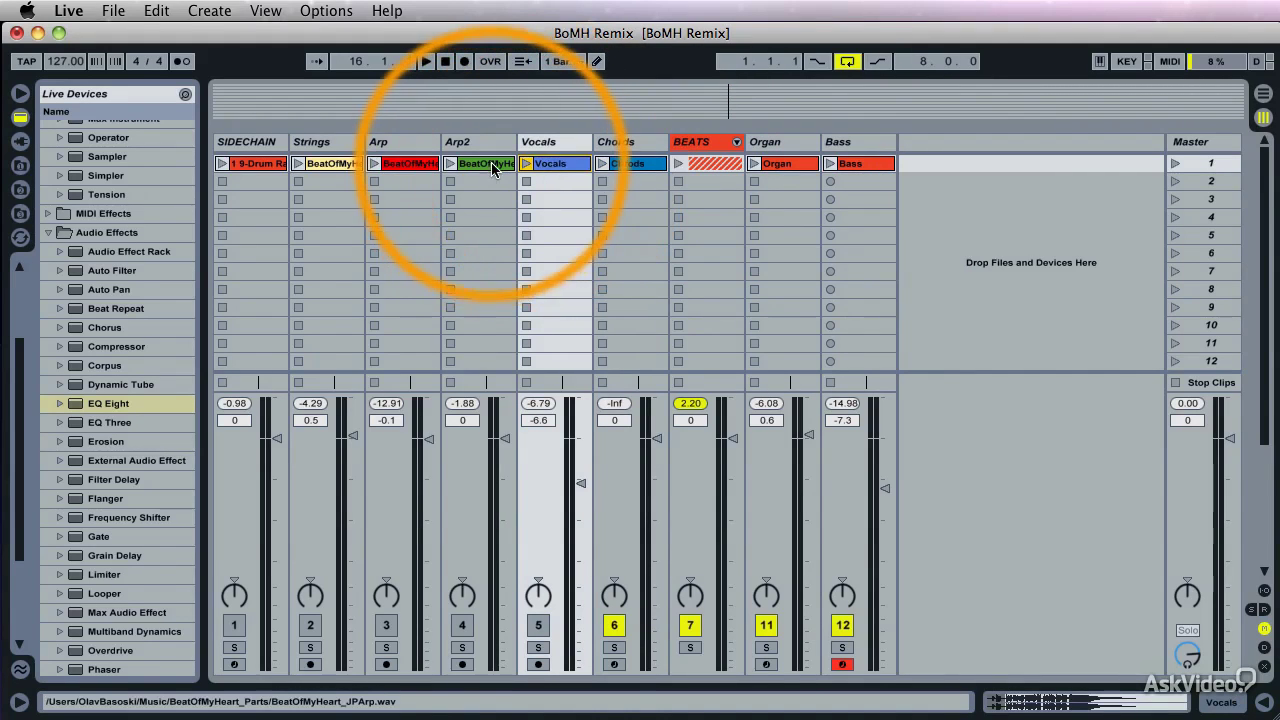
pyautogui.write('Arp2')
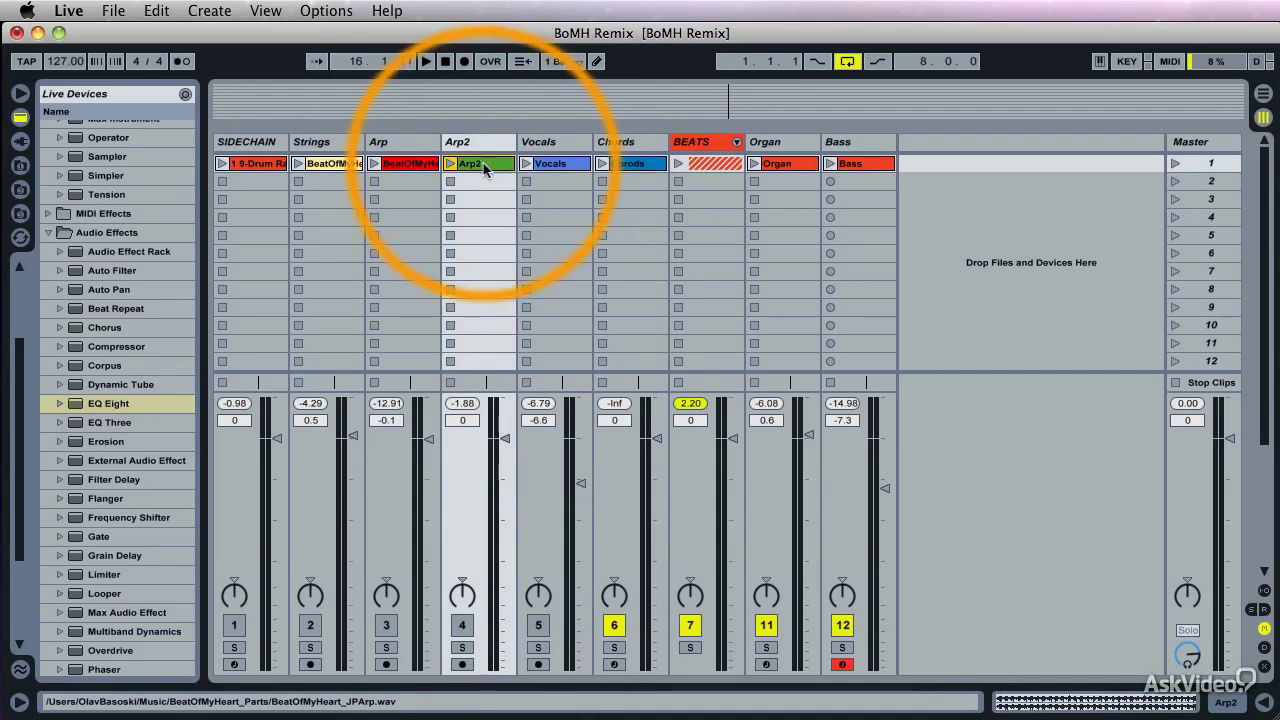
# - Rename the clips on the Arp, Strings and SIDECHAIN tracks "Arp", "Strings" and "SIDECHAIN"
pyautogui.click(412, 165)
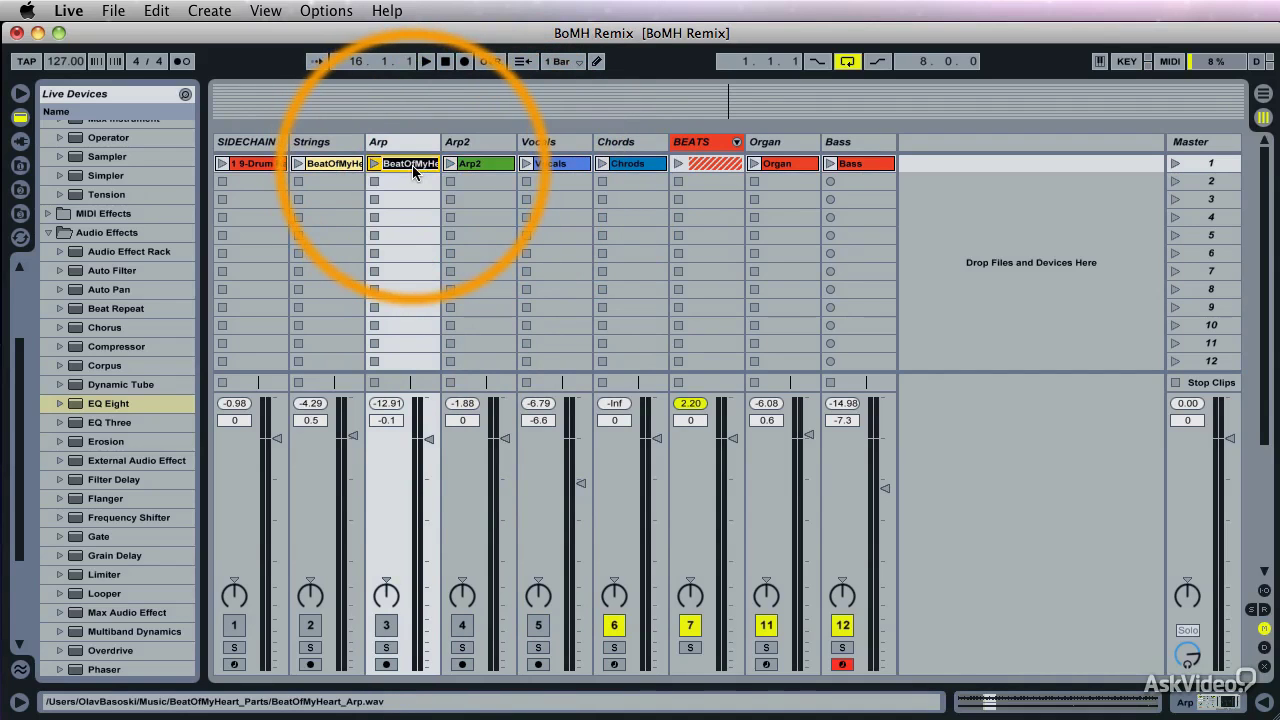
pyautogui.press('Return')
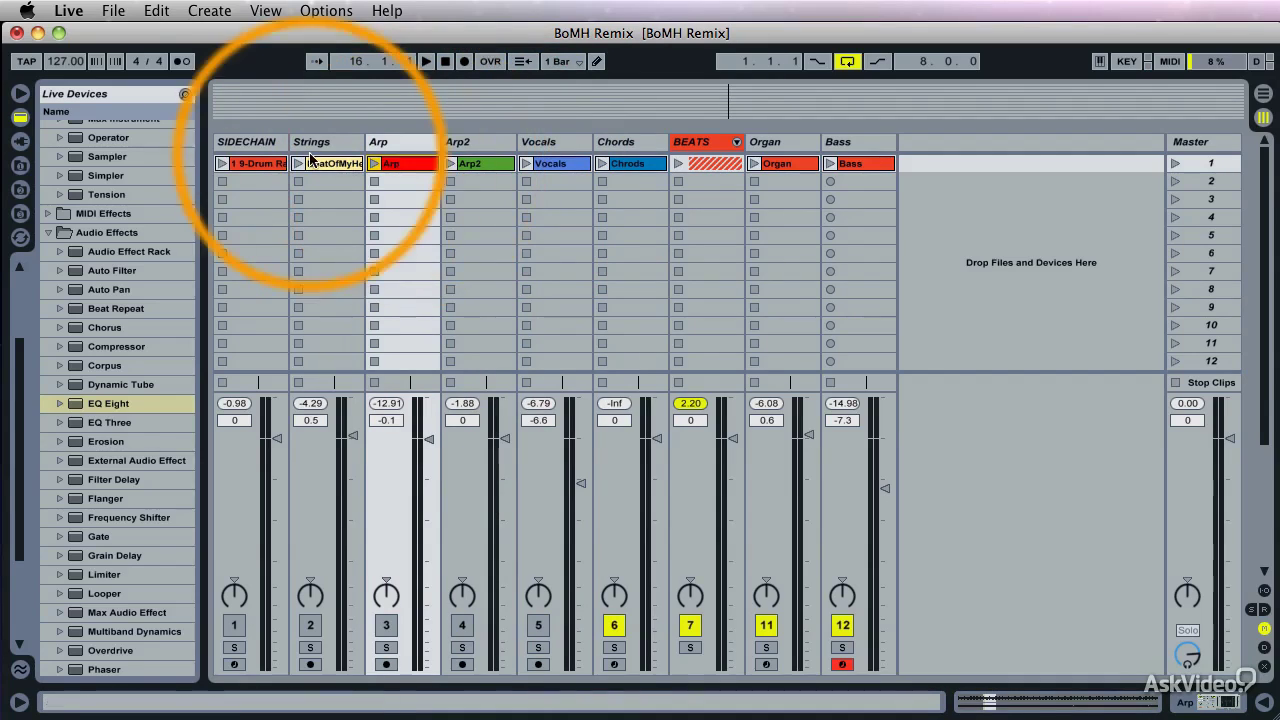
pyautogui.click(323, 165)
pyautogui.press('super+r')
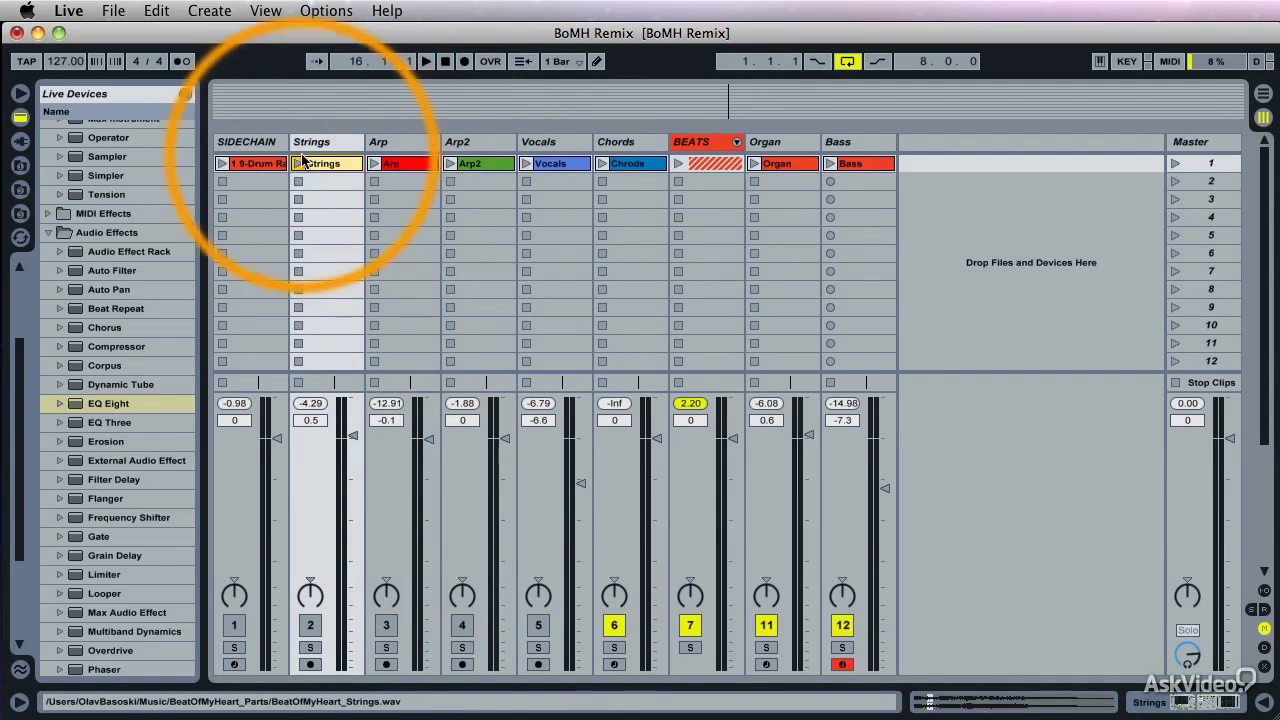
pyautogui.click(265, 164)
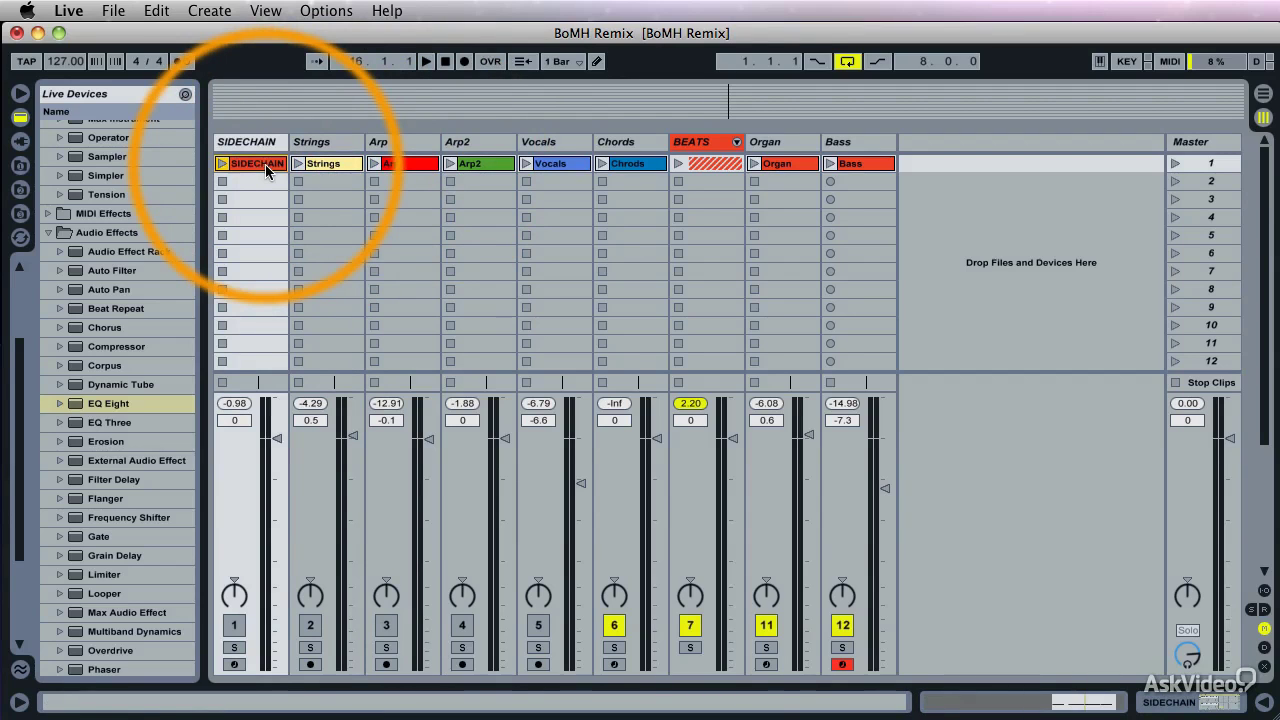
# - Unfold the BEATS group and rename its drum rack clip "DRUMRACK" and its "2 FatLatin" clip "FatLatin"
pyautogui.click(736, 142)
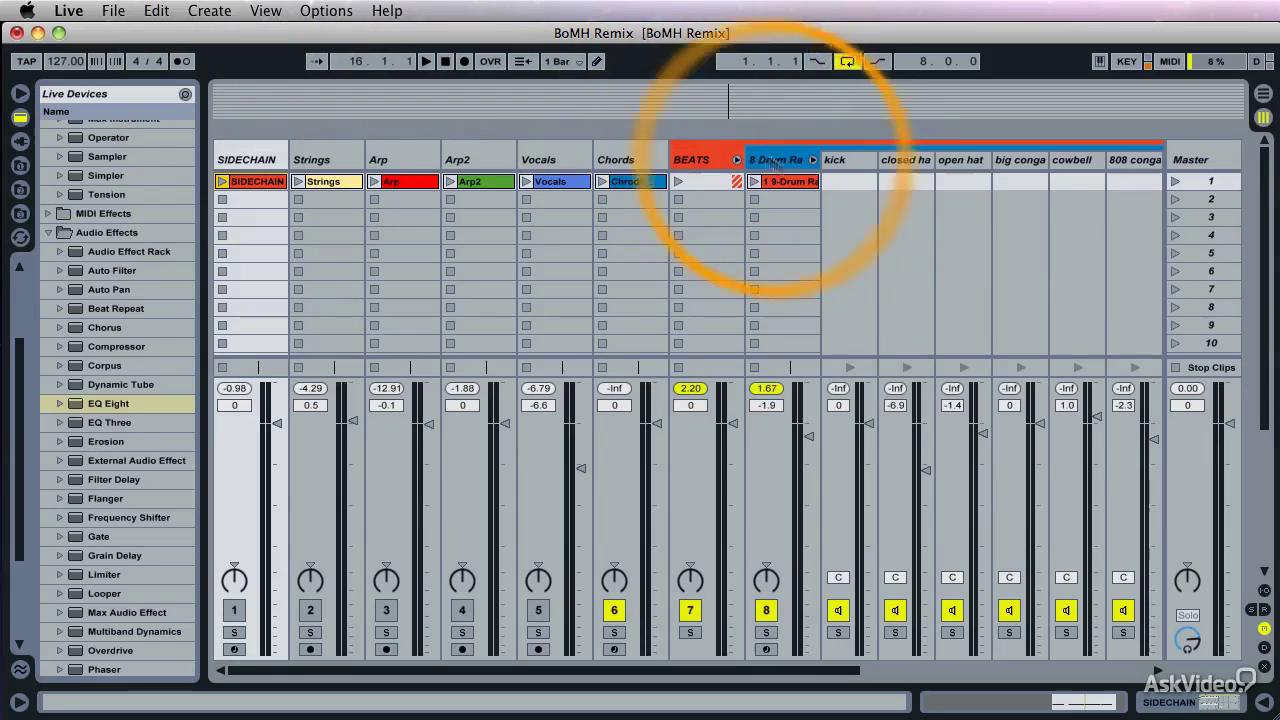
pyautogui.click(805, 184)
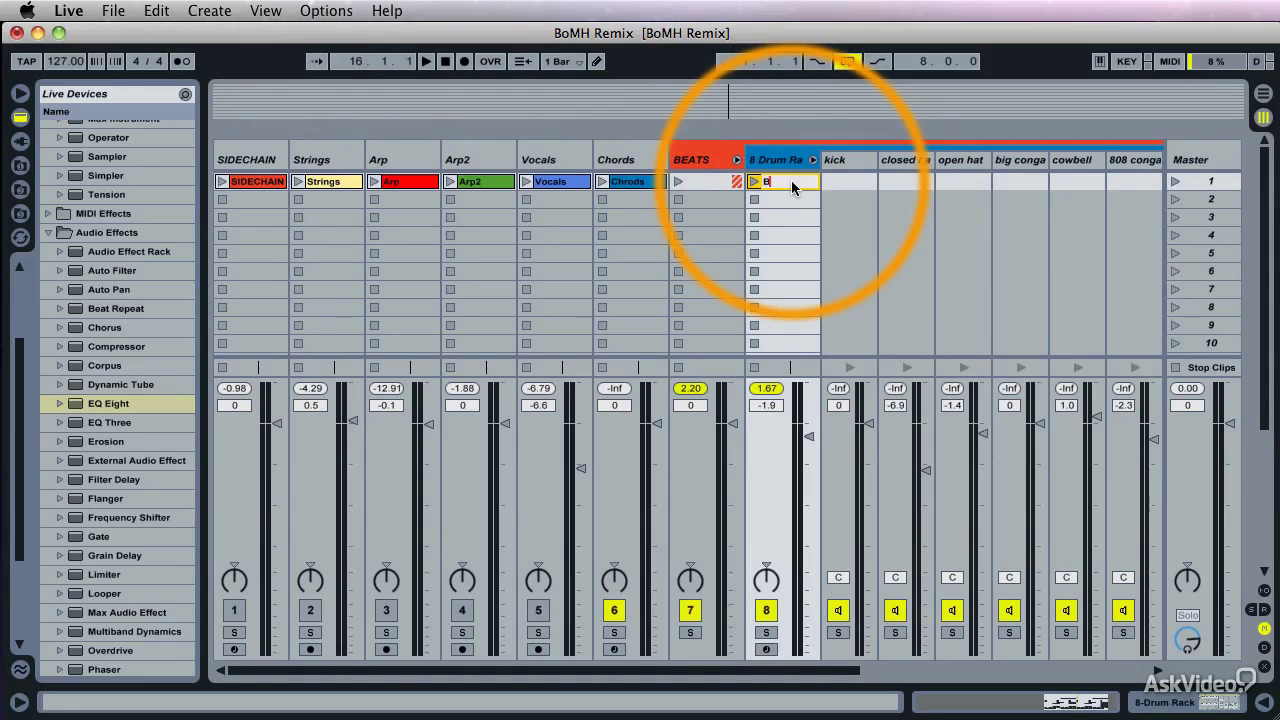
pyautogui.click(791, 182)
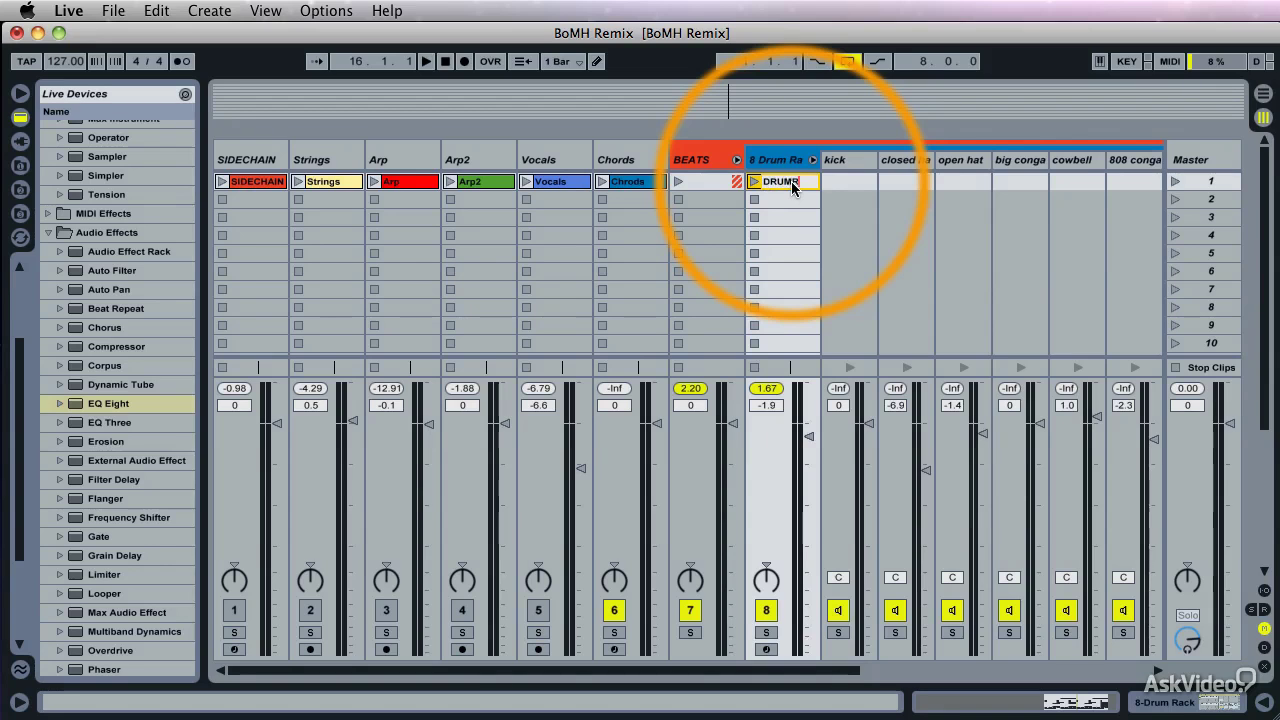
pyautogui.write('DRUMRACK')
pyautogui.press('Return')
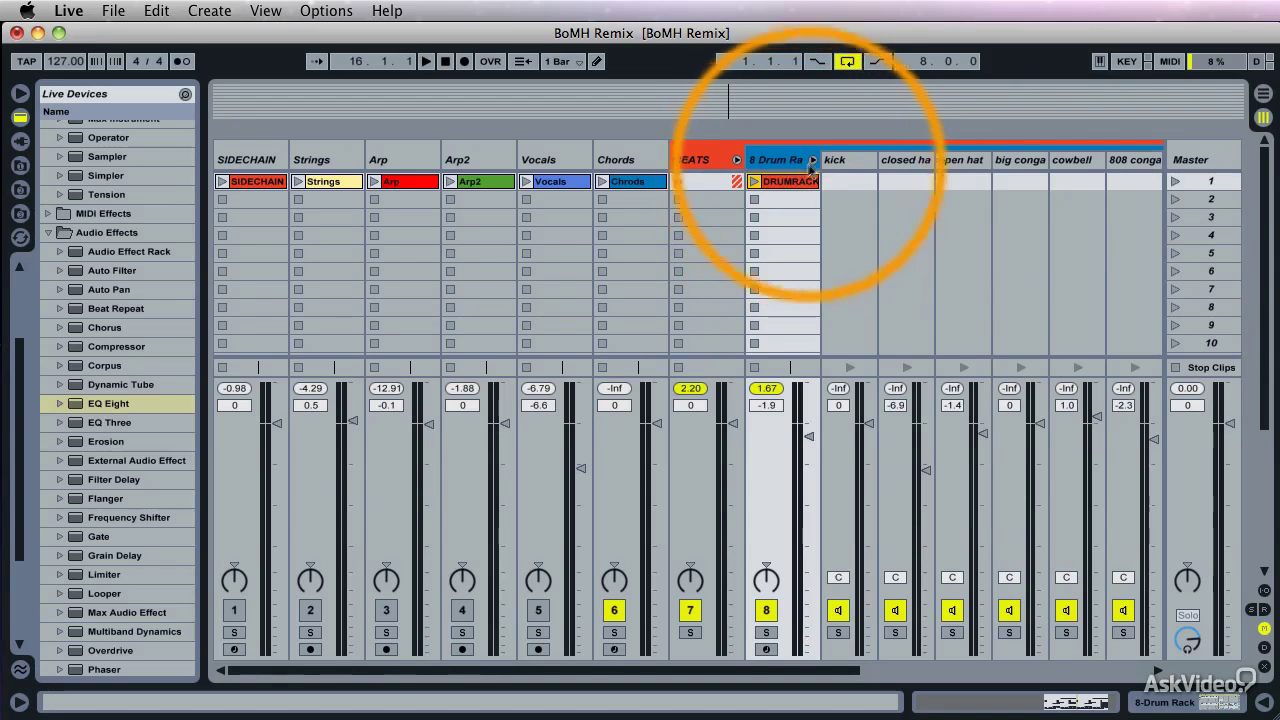
pyautogui.click(814, 160)
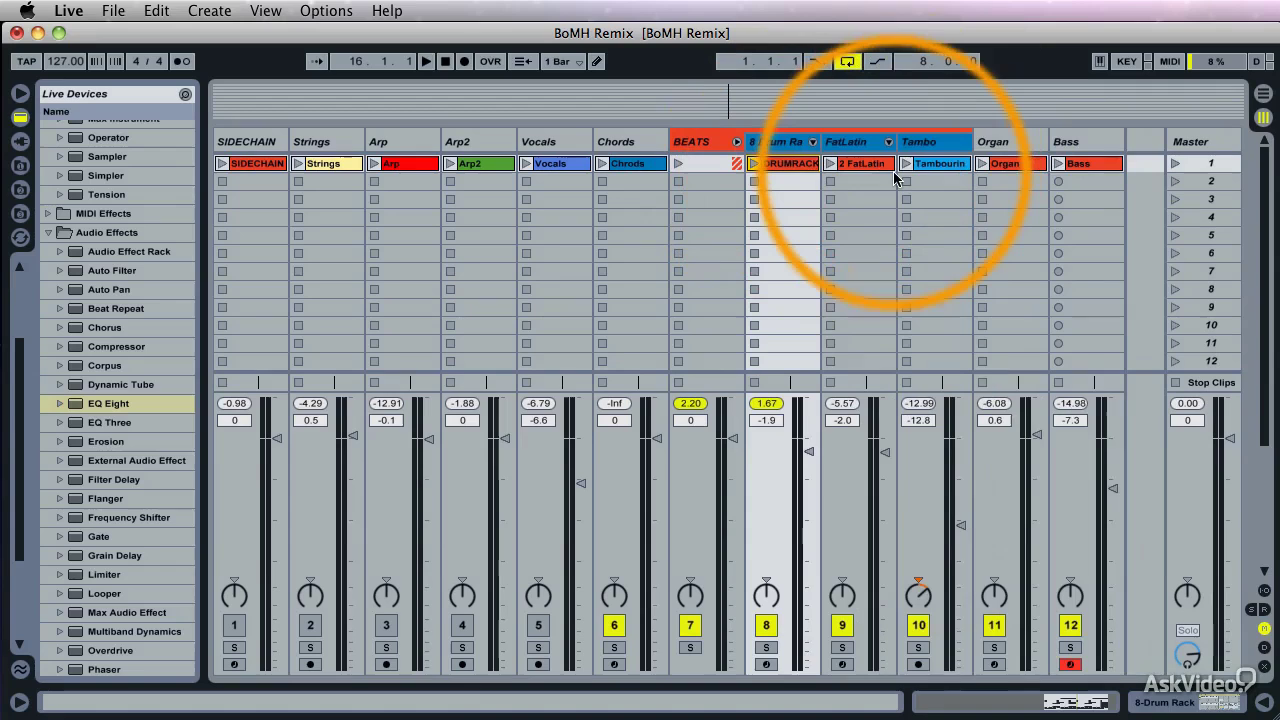
pyautogui.click(868, 164)
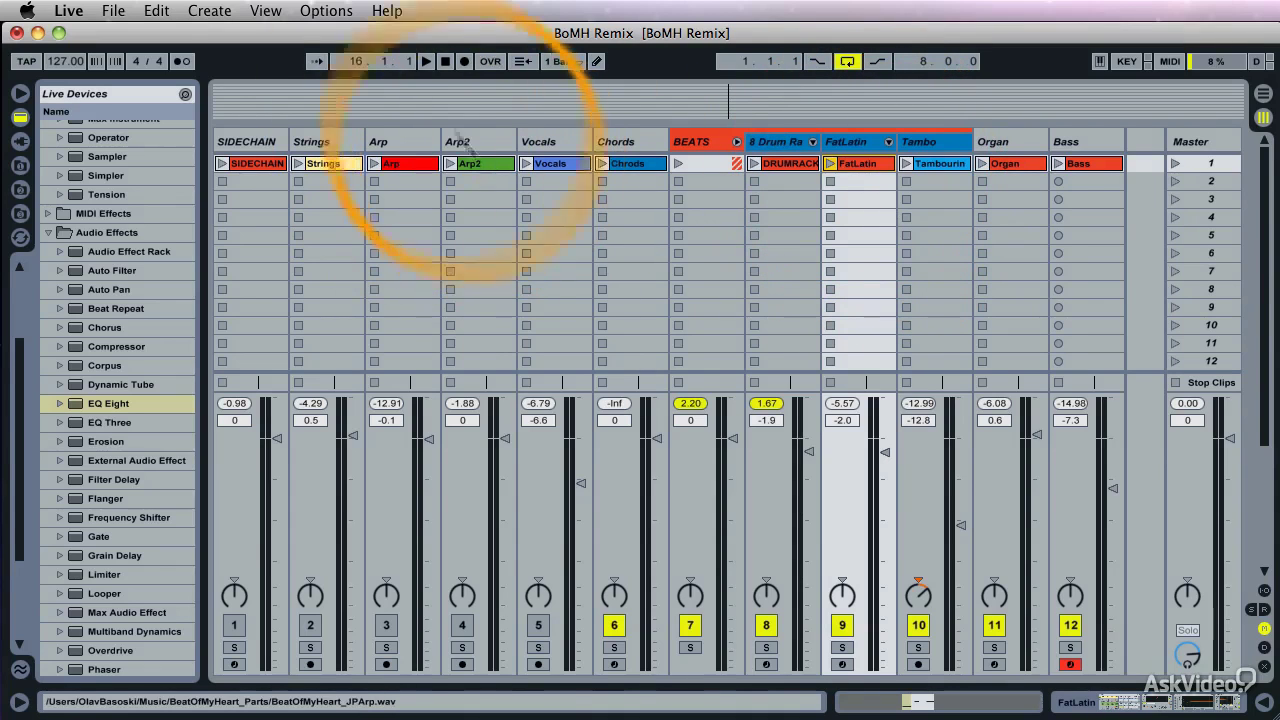
# - Record scene 1 into the Arrangement from bar 1 to about bar 15
pyautogui.click(444, 62)
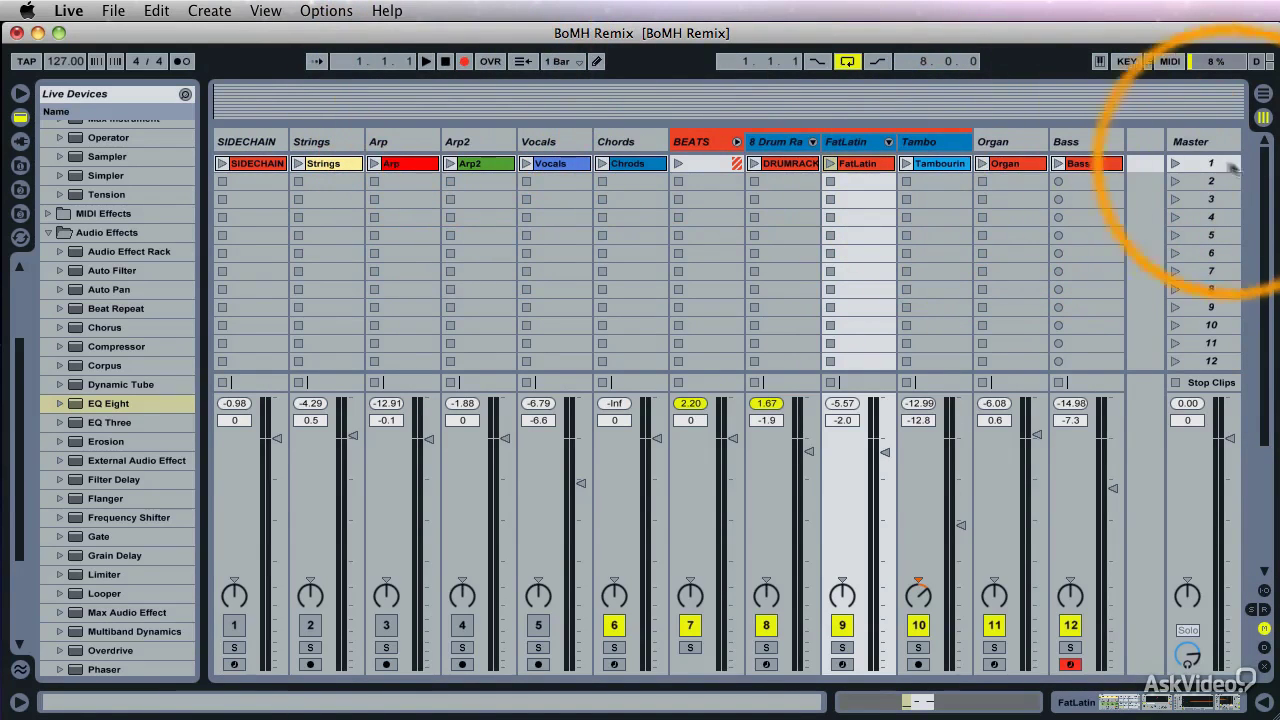
pyautogui.click(1175, 164)
pyautogui.press('Tab')
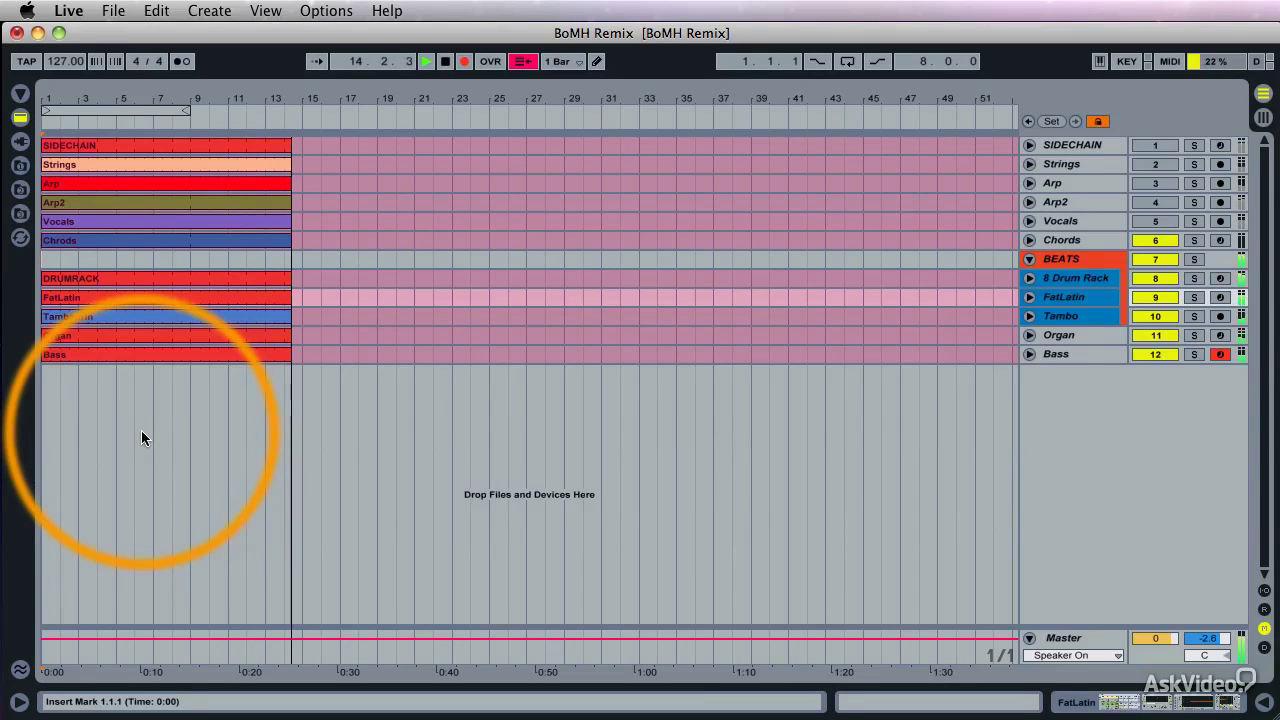
pyautogui.press('space')
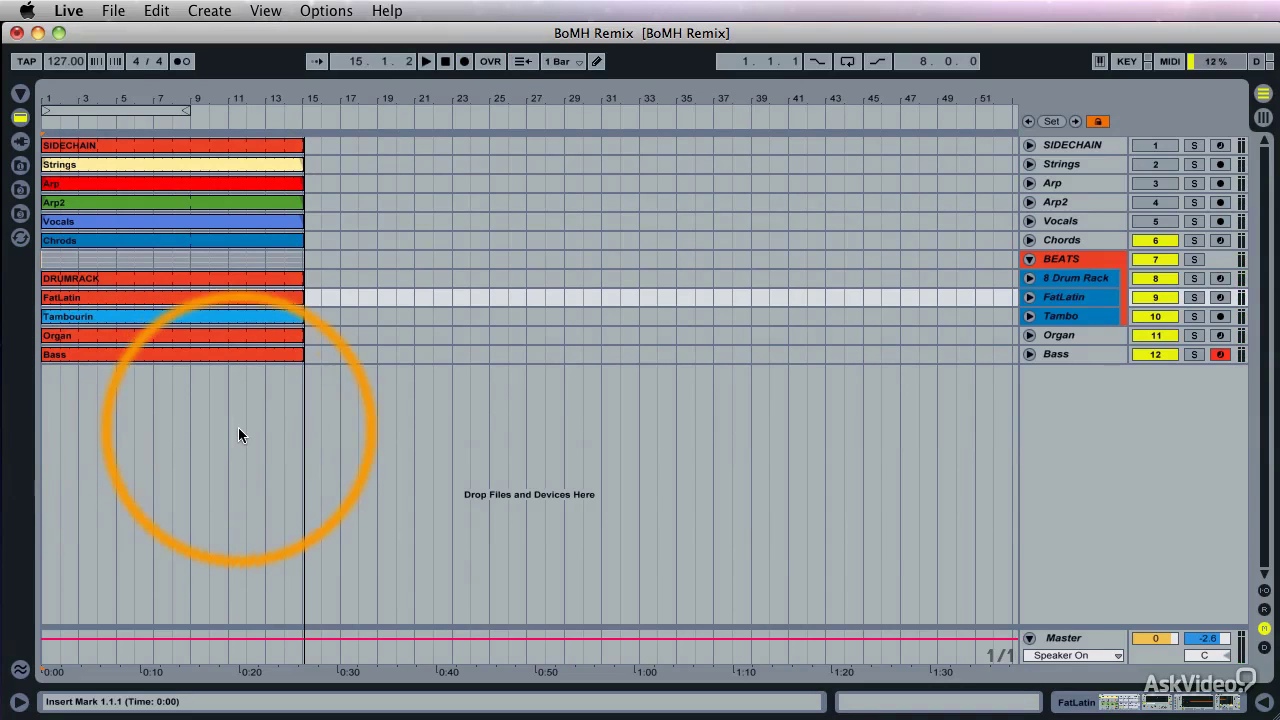
# - Delete the recorded material from bar 9 to bar 17 on all tracks, leaving an eight-bar block
pyautogui.moveTo(338, 355); pyautogui.dragTo(190, 144)
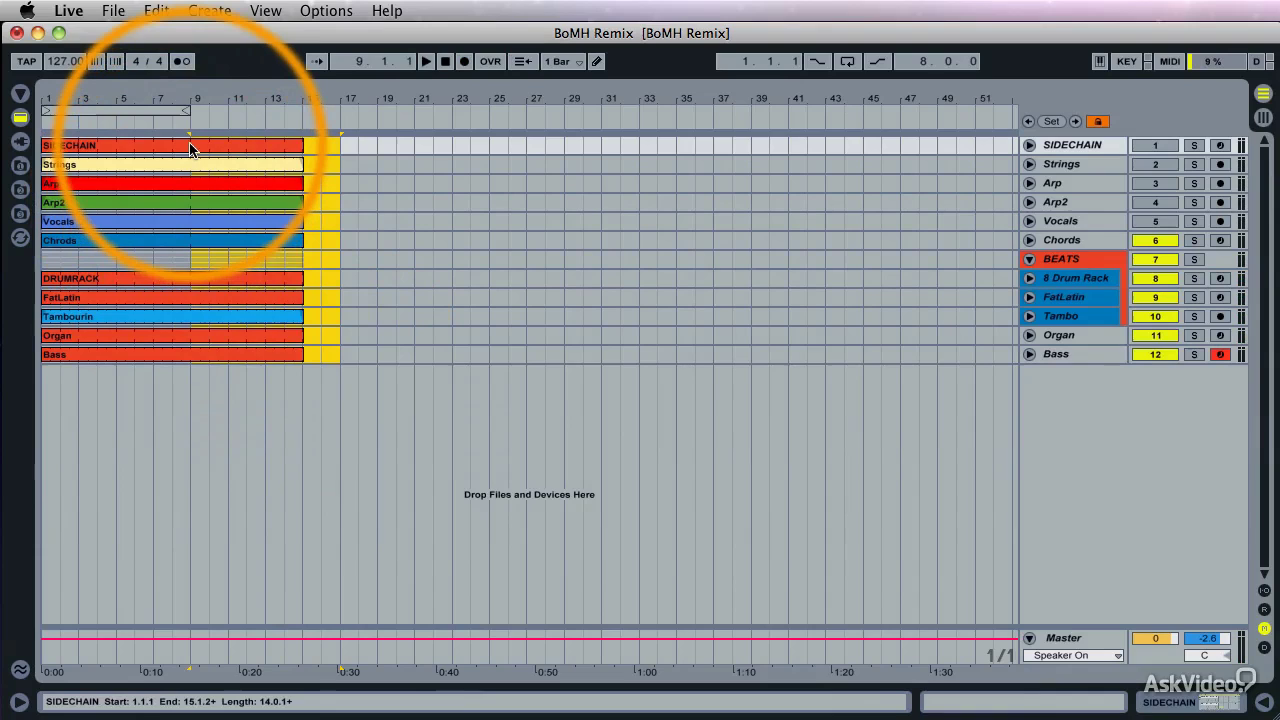
pyautogui.press('Delete')
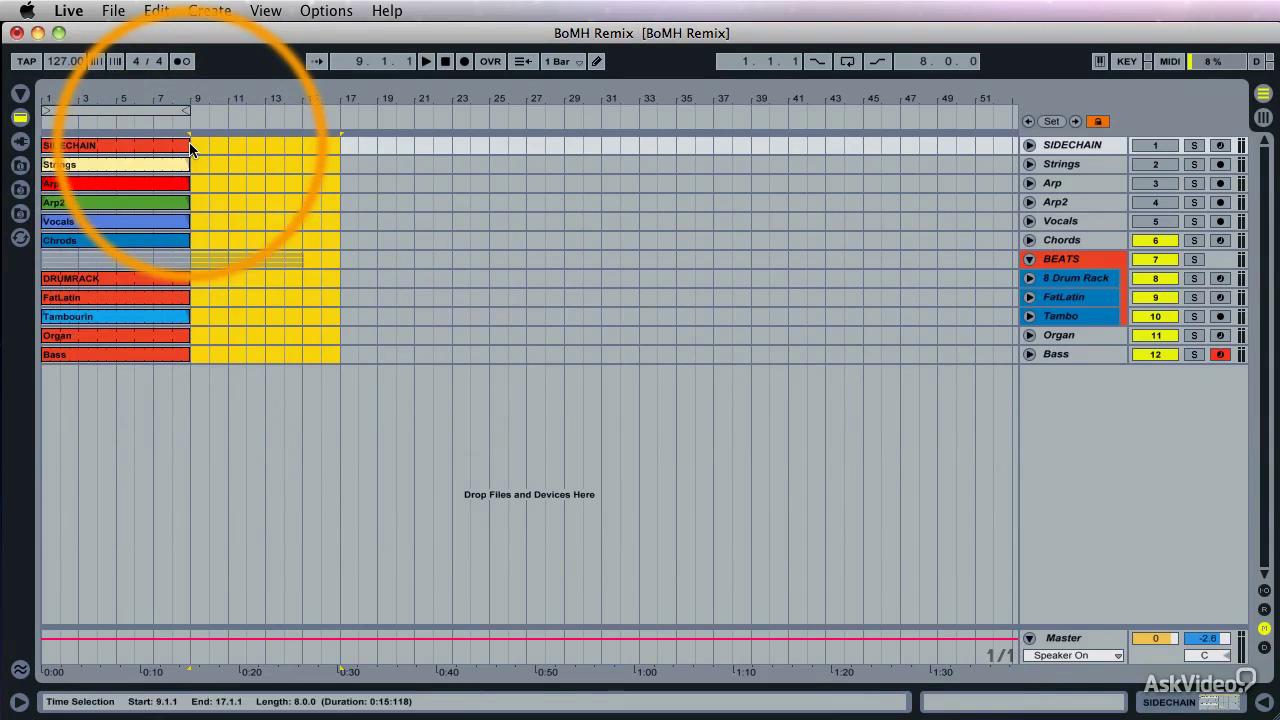
pyautogui.click(205, 362)
# - Duplicate the whole eight-bar block across all tracks repeatedly until the arrangement reaches bar 169
pyautogui.press('super+a')
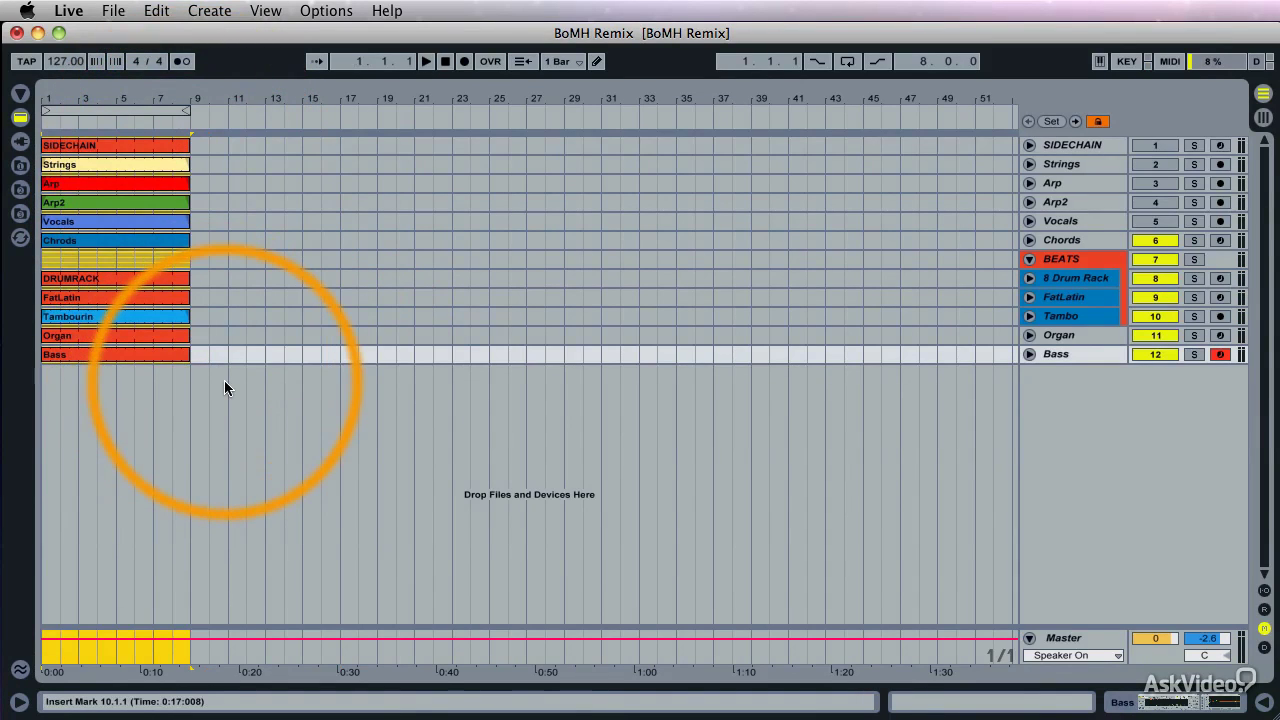
pyautogui.press('super+c')
pyautogui.press('super+d')
pyautogui.press('super+d')
pyautogui.press('super+d')
pyautogui.press('super+d')
pyautogui.press('super+d')
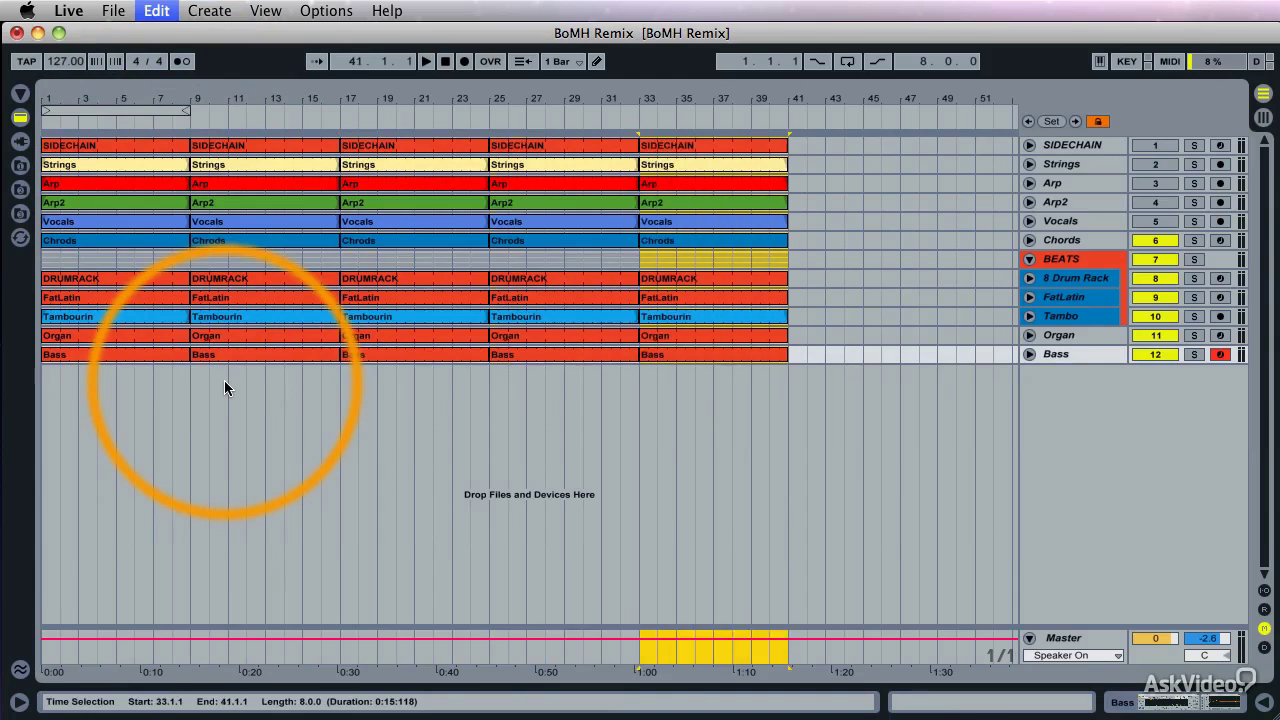
pyautogui.press('super+d')
pyautogui.press('super+d')
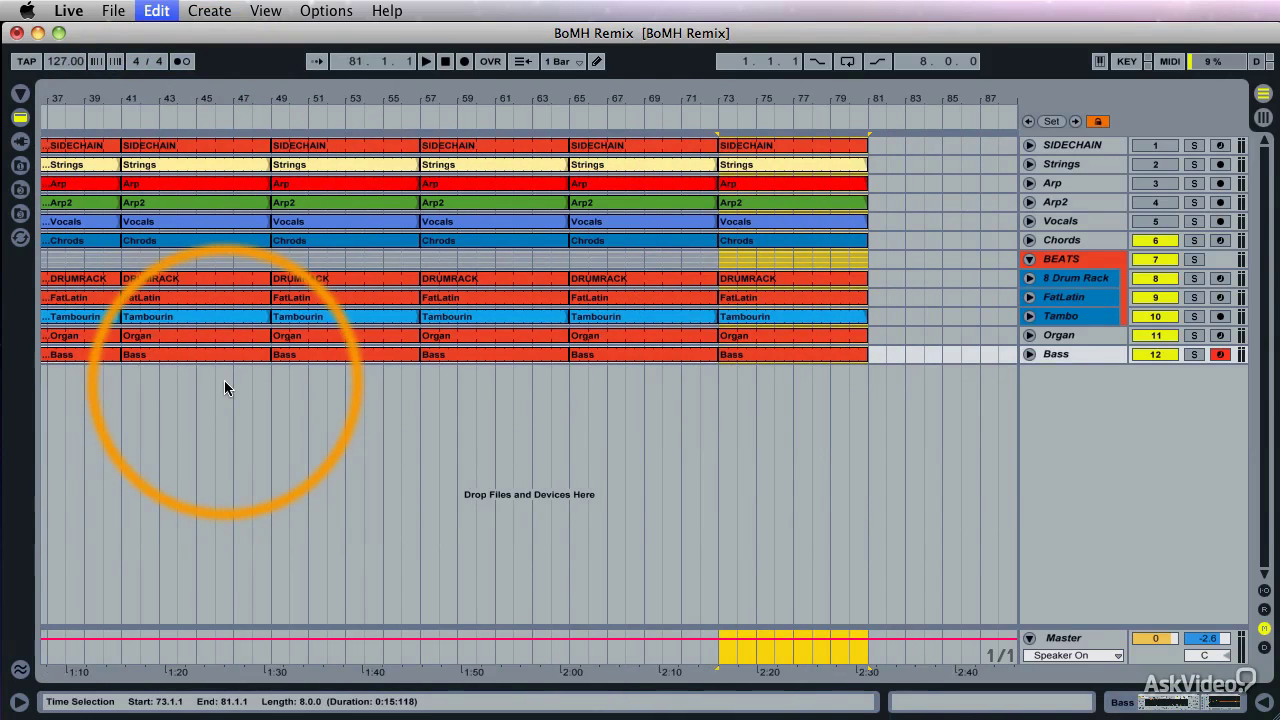
pyautogui.press('super+d')
pyautogui.press('super+d')
pyautogui.press('super+d')
pyautogui.press('super+d')
pyautogui.press('super+d')
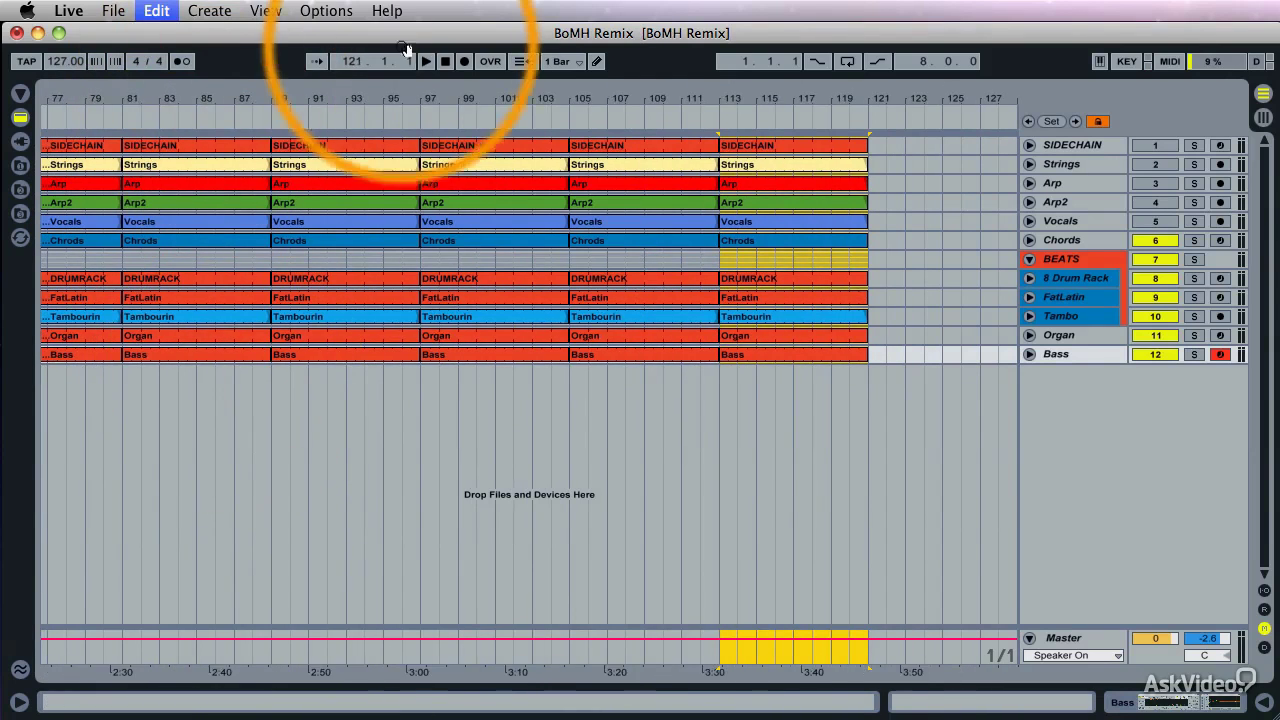
pyautogui.press('super+d')
pyautogui.press('super+d')
pyautogui.press('super+d')
pyautogui.press('super+d')
pyautogui.press('super+d')
pyautogui.press('super+d')
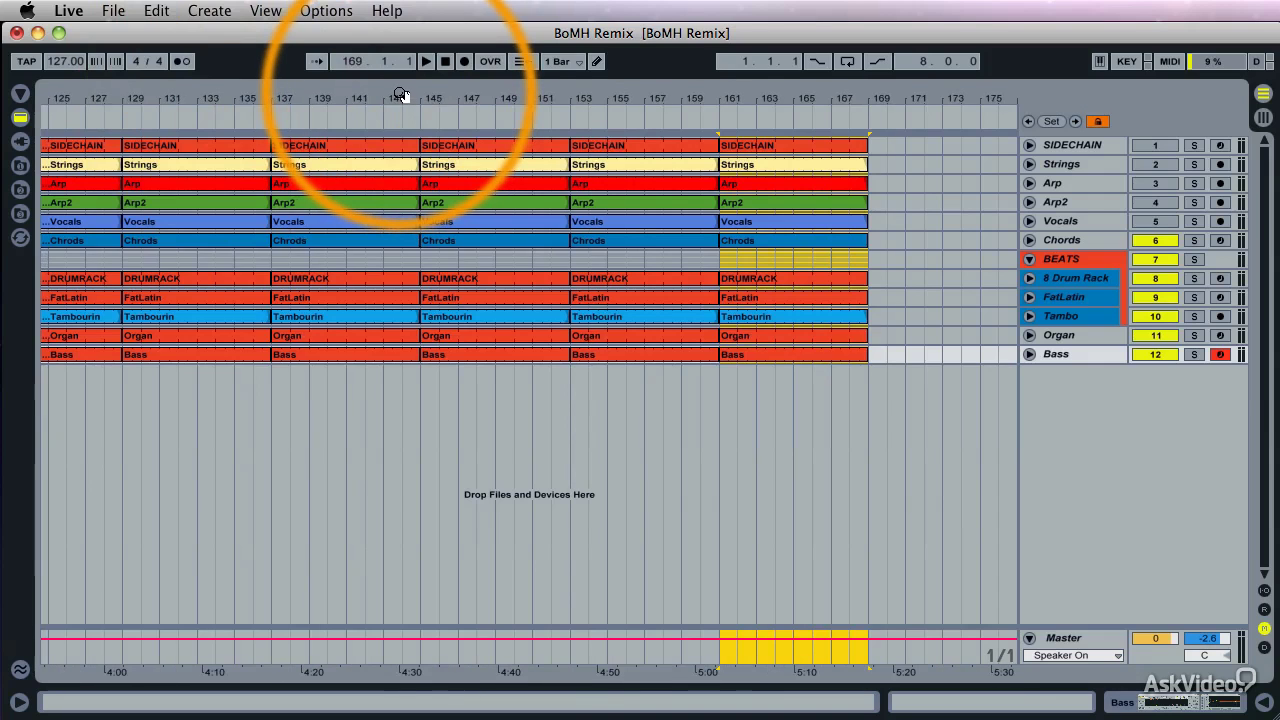
# - Duplicate the last eight-bar block four more times to extend the arrangement to bar 201
pyautogui.moveTo(400, 95); pyautogui.dragTo(400, 72)
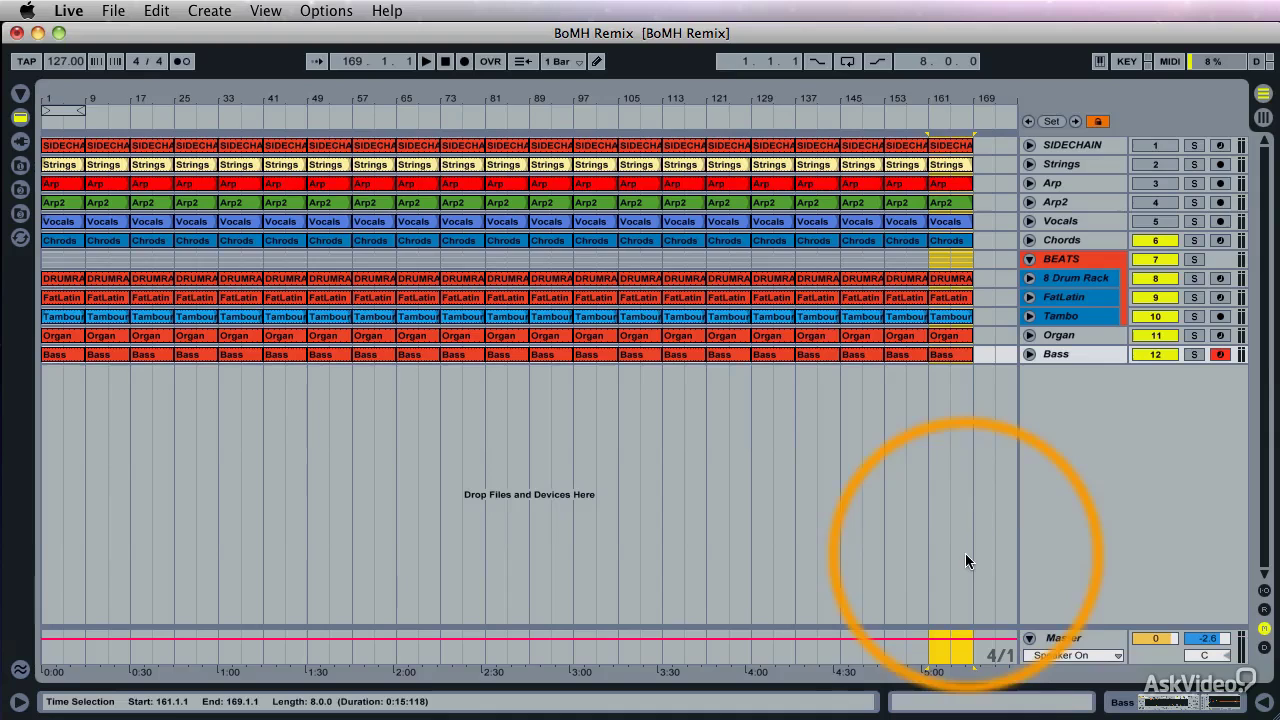
pyautogui.click(982, 648)
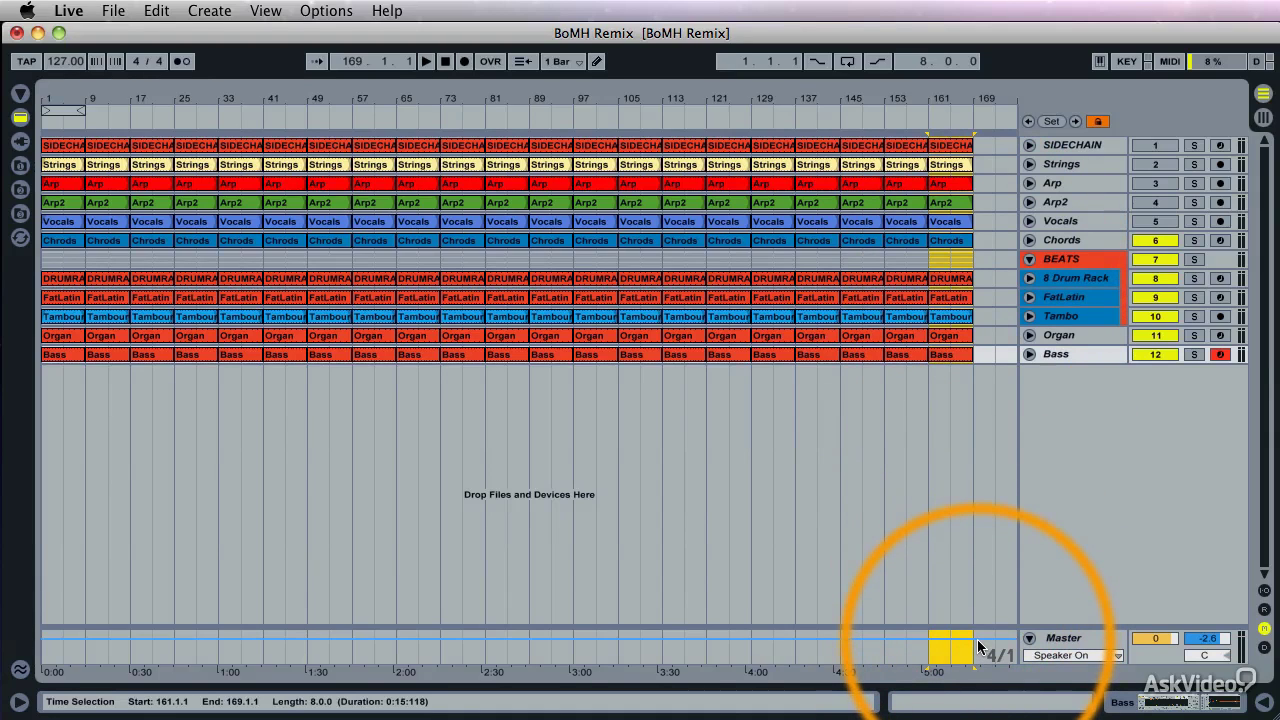
pyautogui.press('super+d')
pyautogui.press('super+d')
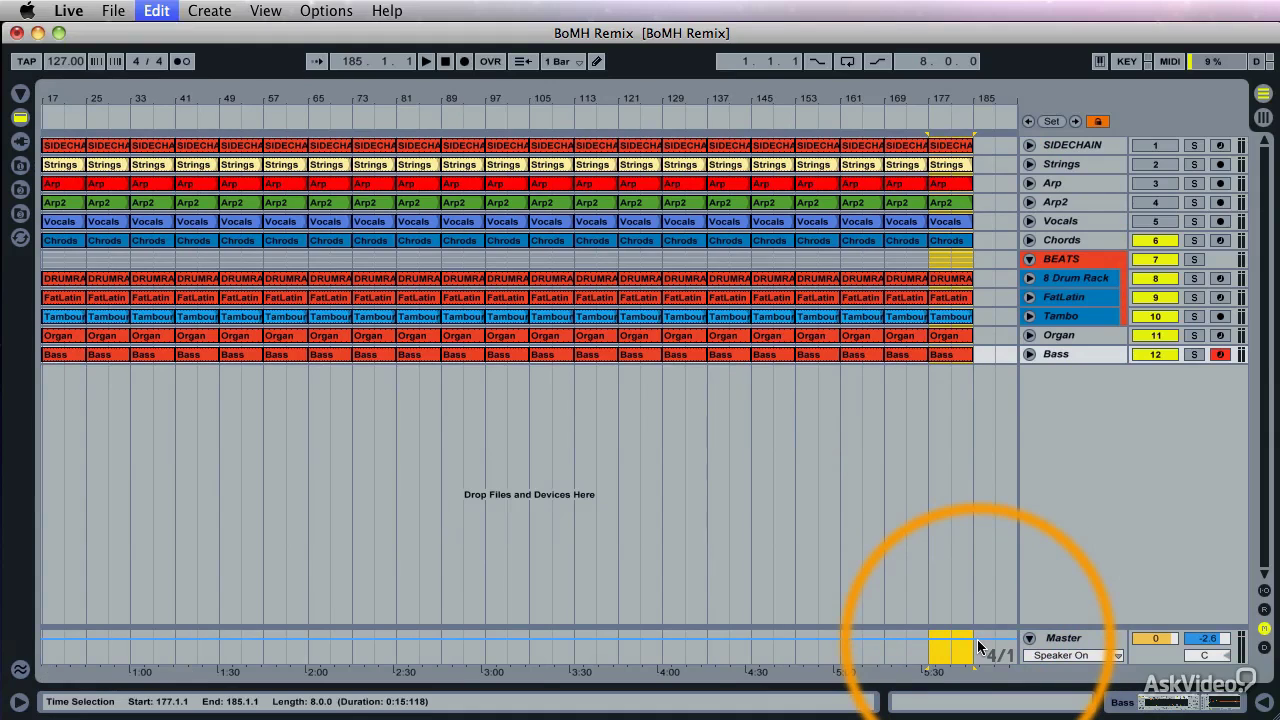
pyautogui.press('super+d')
pyautogui.press('super+d')
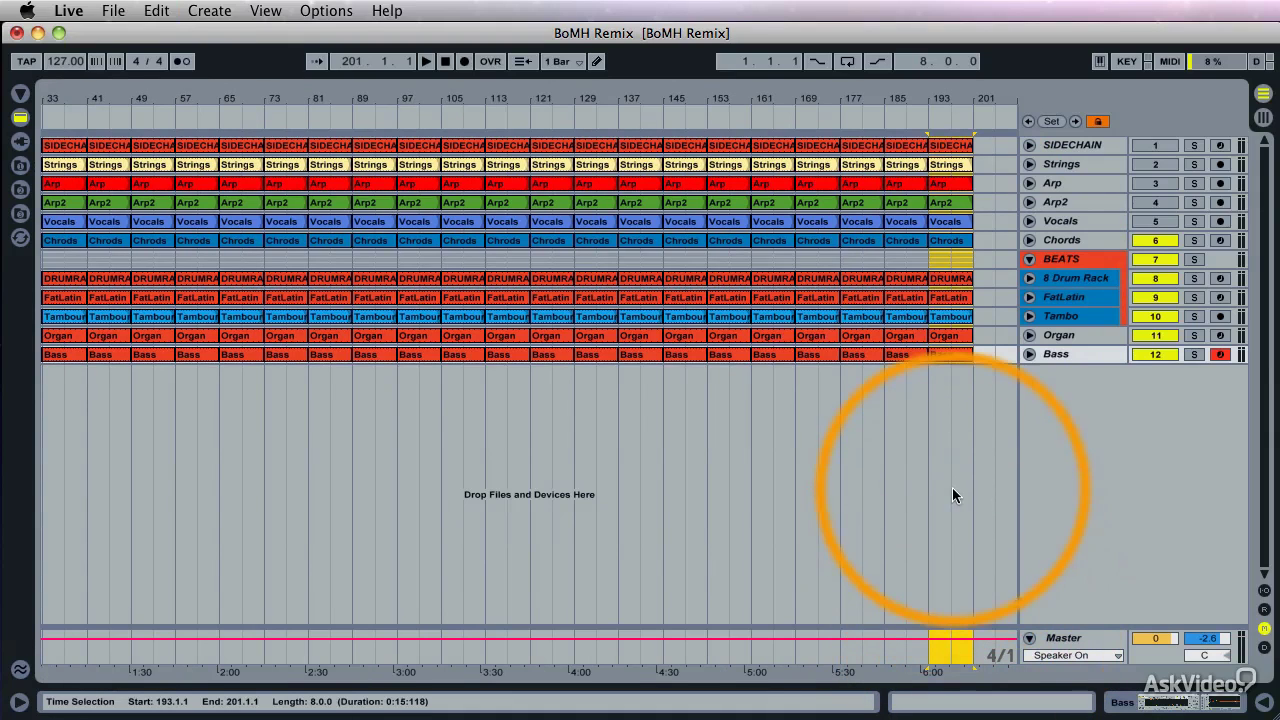
pyautogui.hscroll(-4, 949, 491)
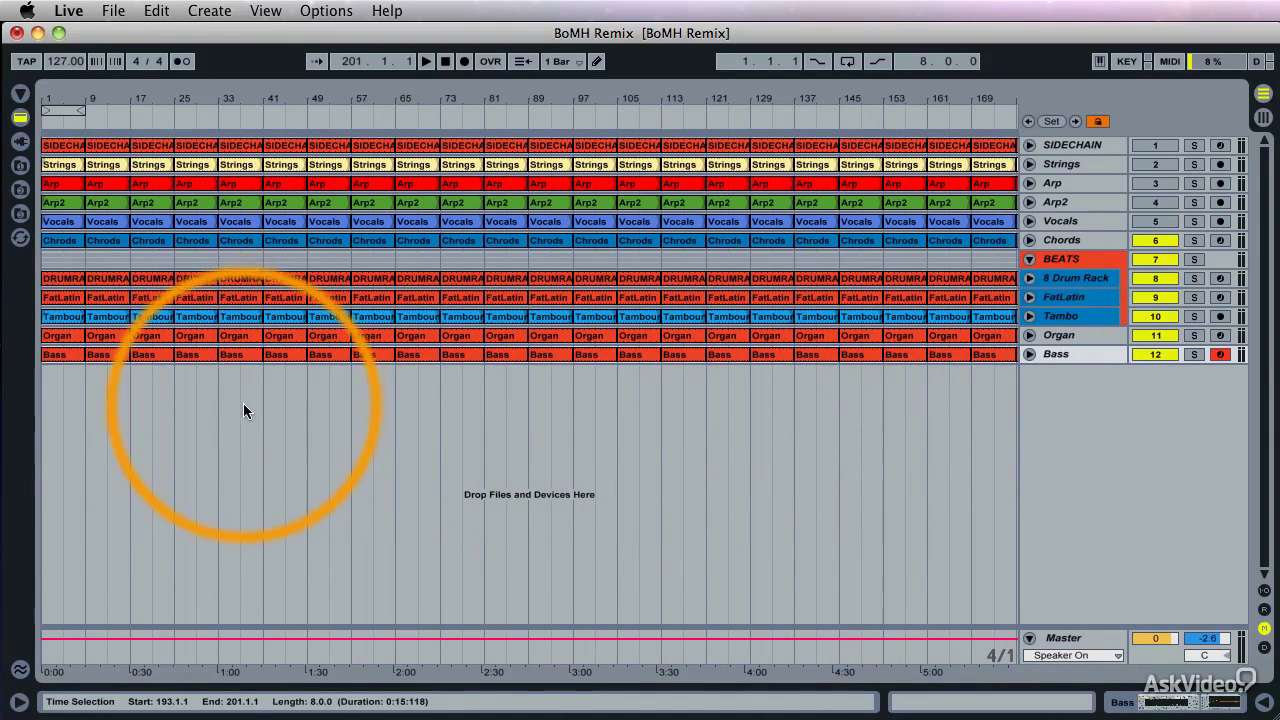